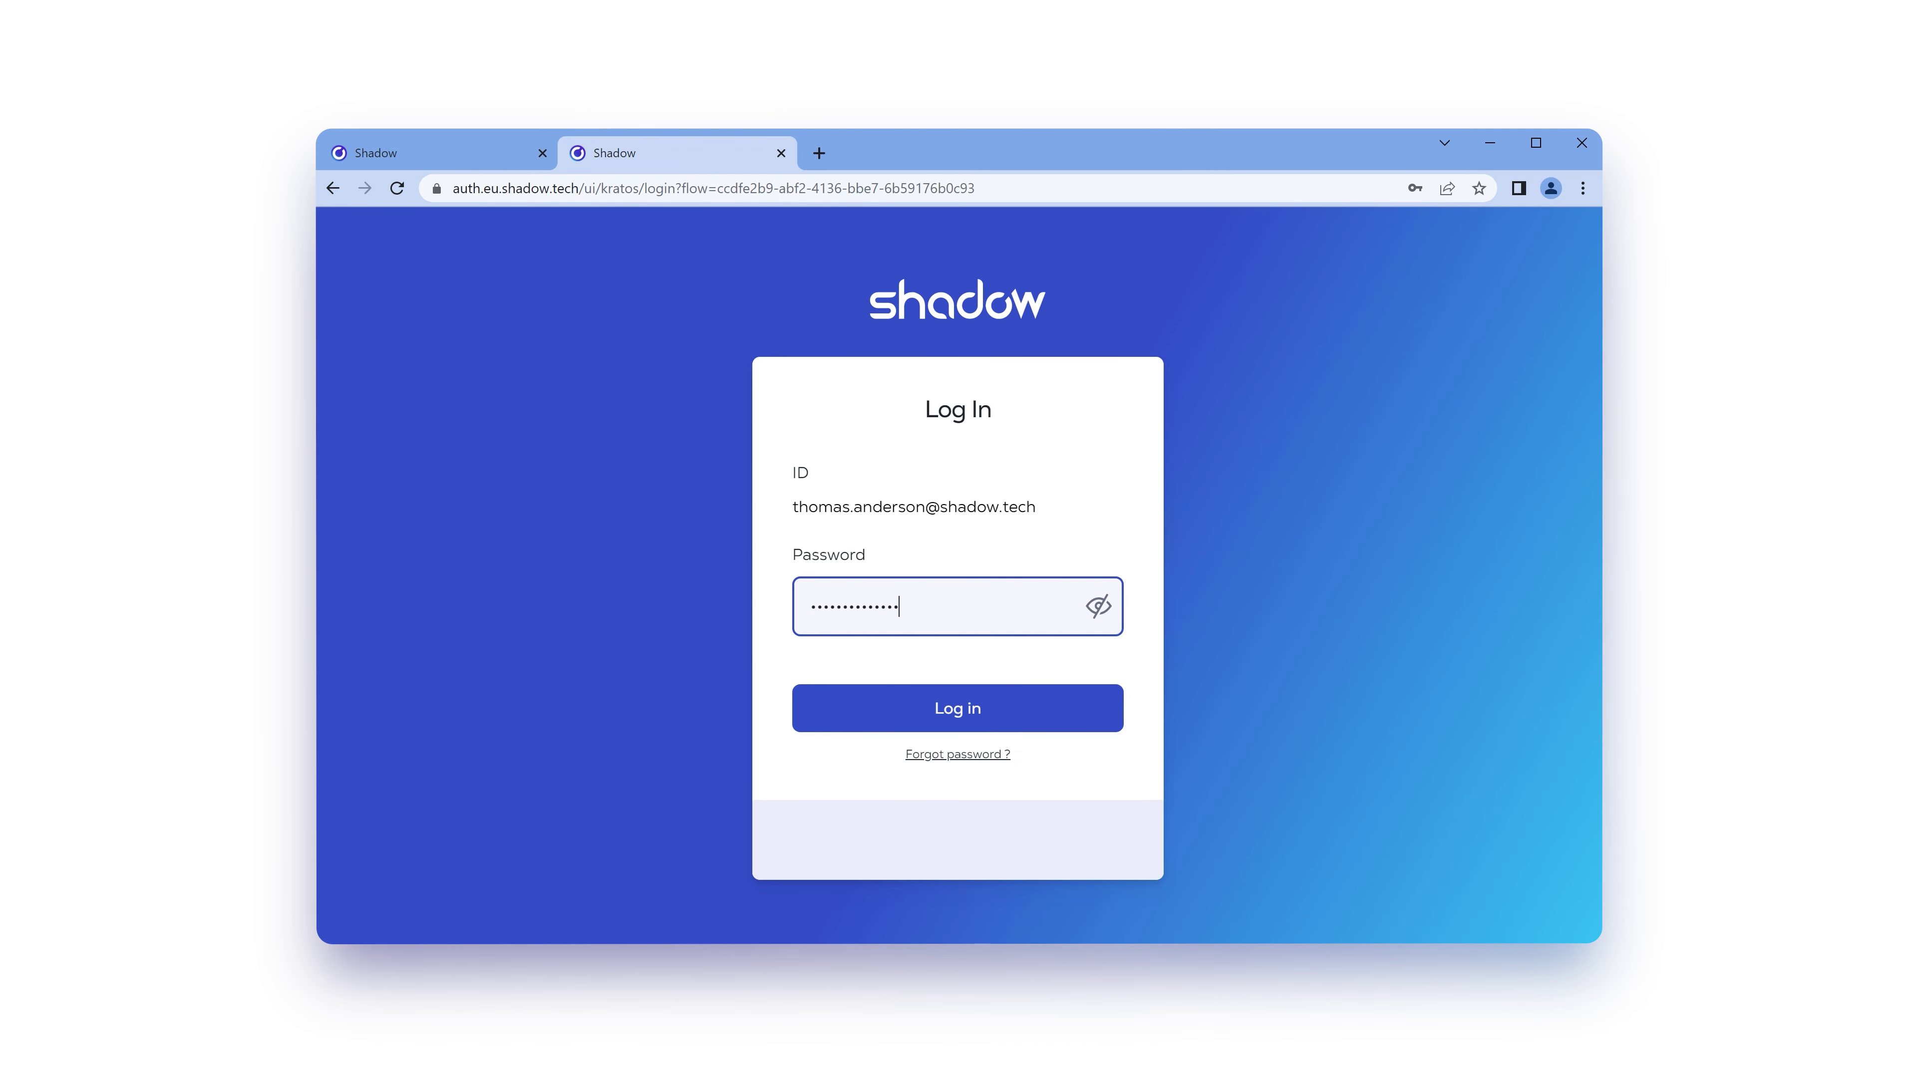
Step: Log in on the Shadow login page to reach the drive's All files list
{"action": "left_click", "coordinate": [1072, 728]}
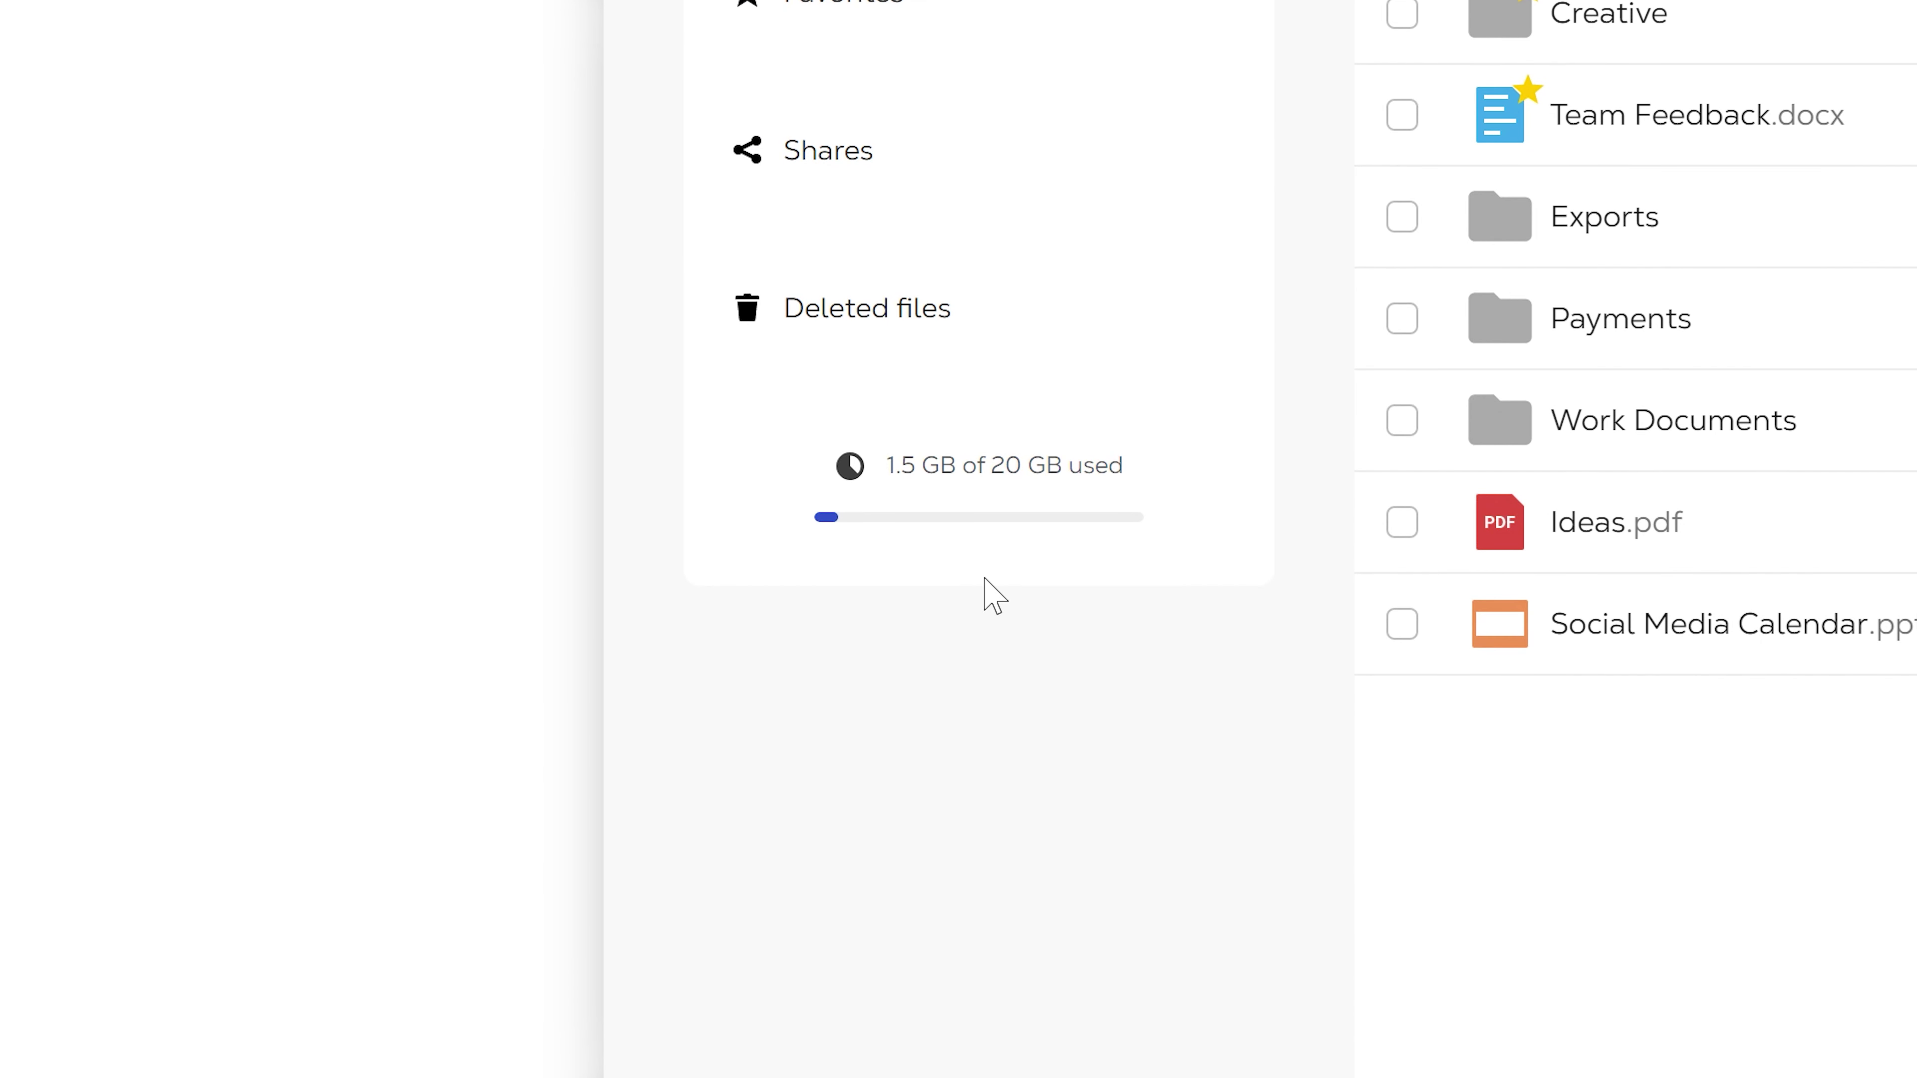
{"action": "mouse_move", "coordinate": [984, 580]}
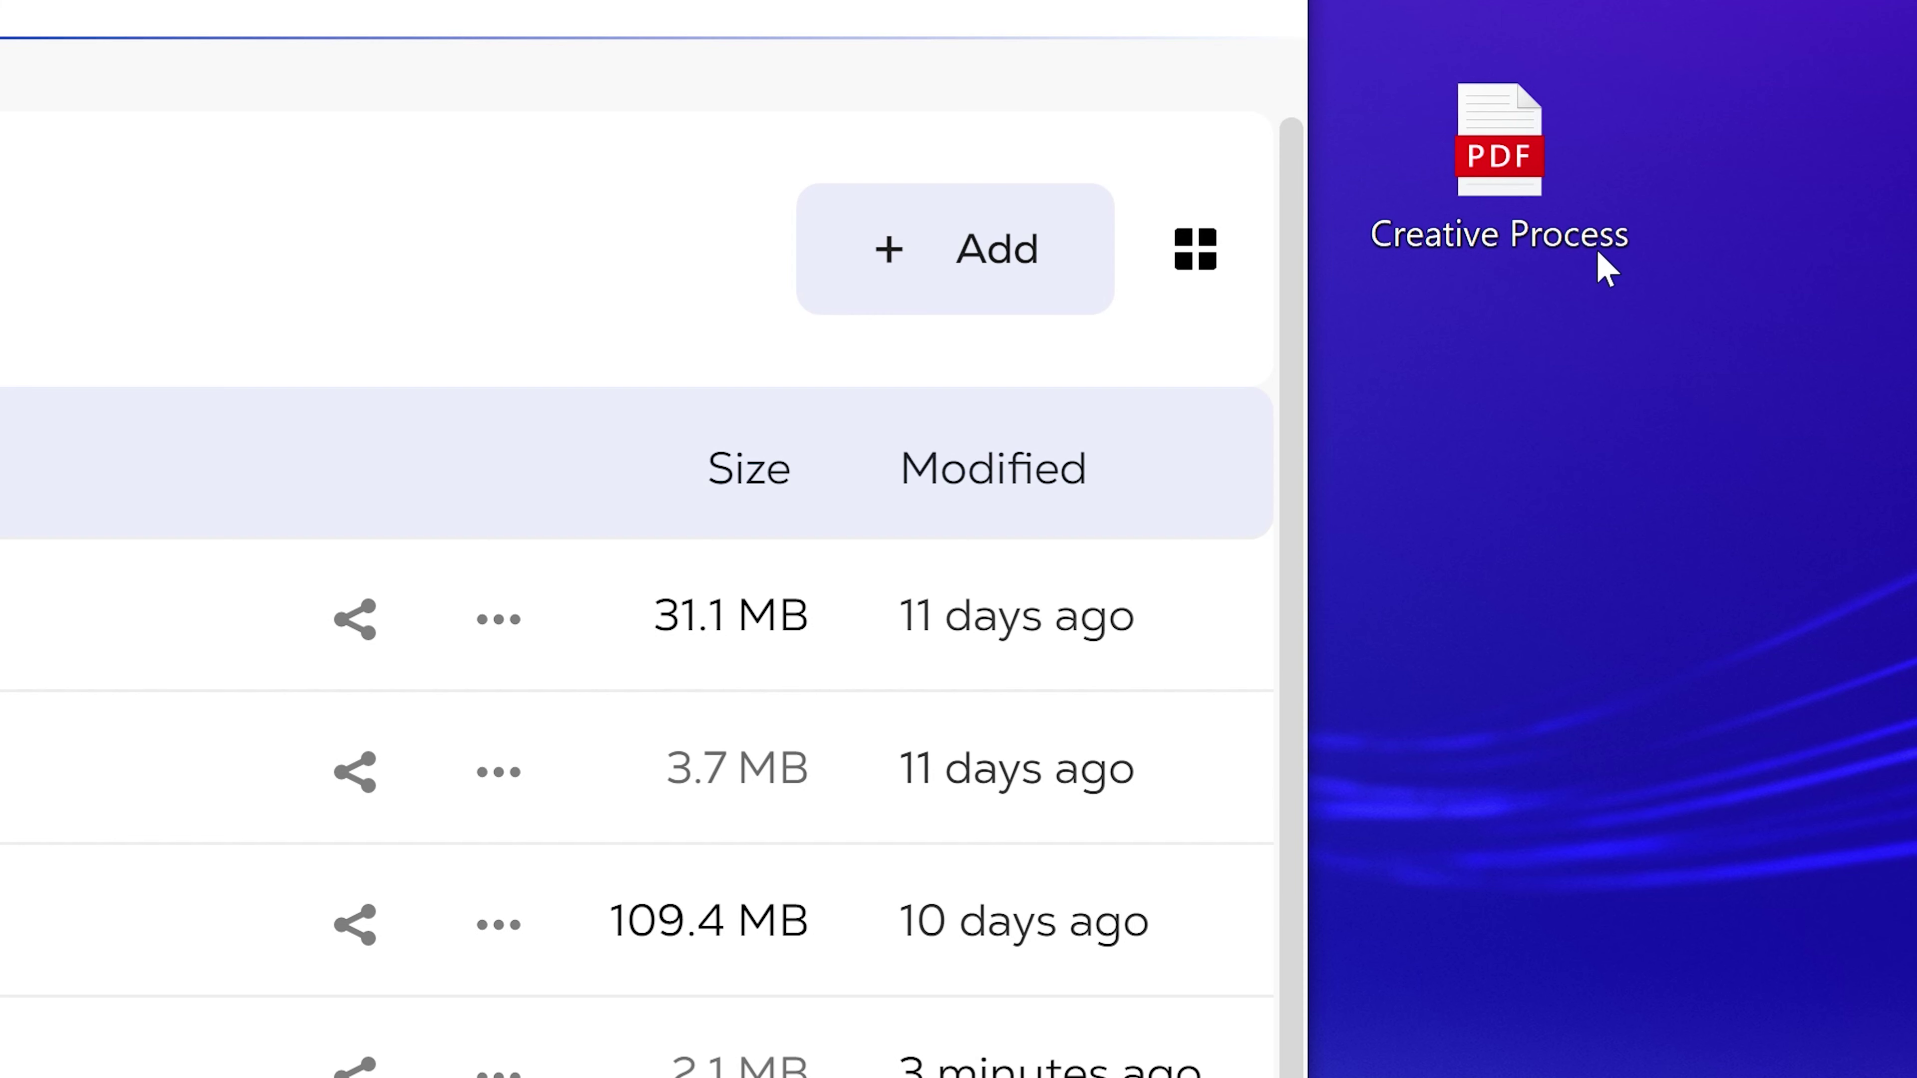
Step: Upload Creative Process.pdf from the desktop into All files, then download a copy
{"action": "left_click_drag", "start_coordinate": [1690, 336], "coordinate": [1449, 574]}
{"action": "left_click_drag", "start_coordinate": [958, 805], "coordinate": [911, 813]}
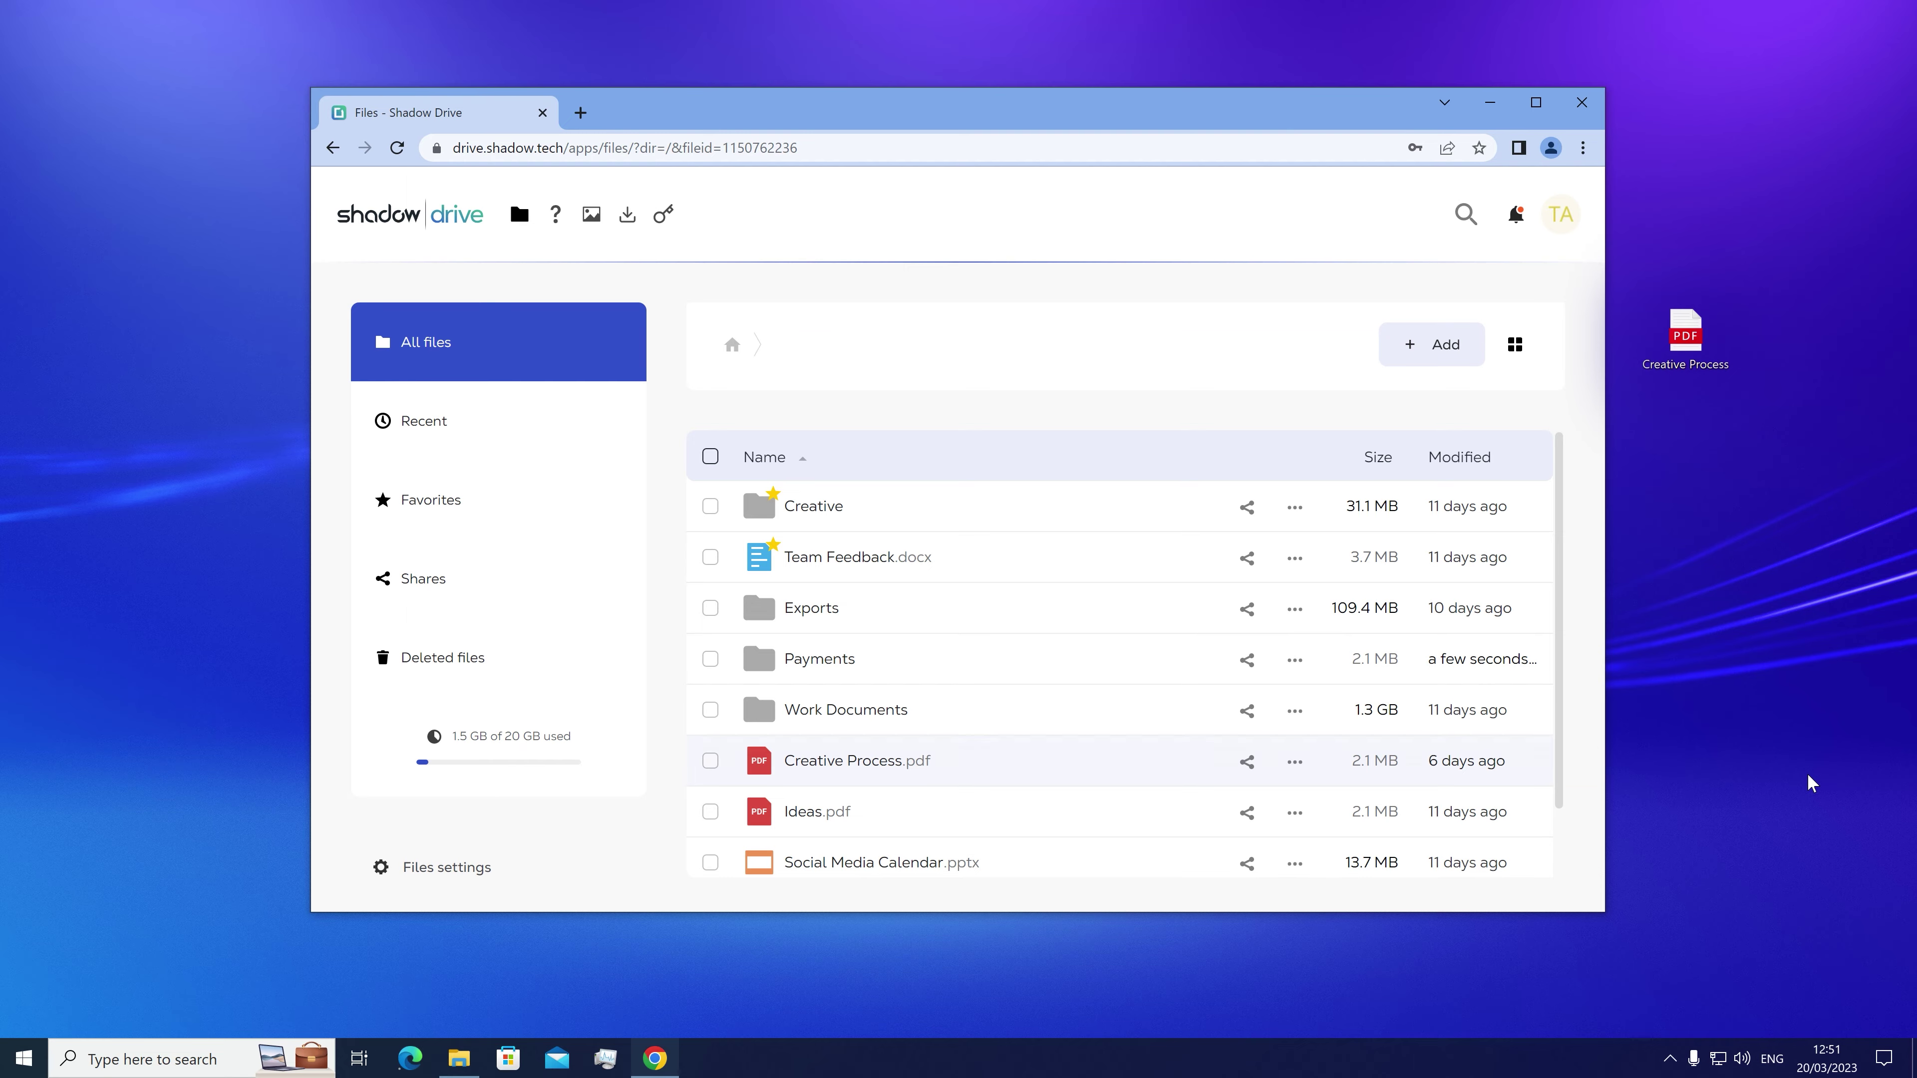
{"action": "scroll", "coordinate": [1358, 498], "scroll_direction": "down", "scroll_amount": 3}
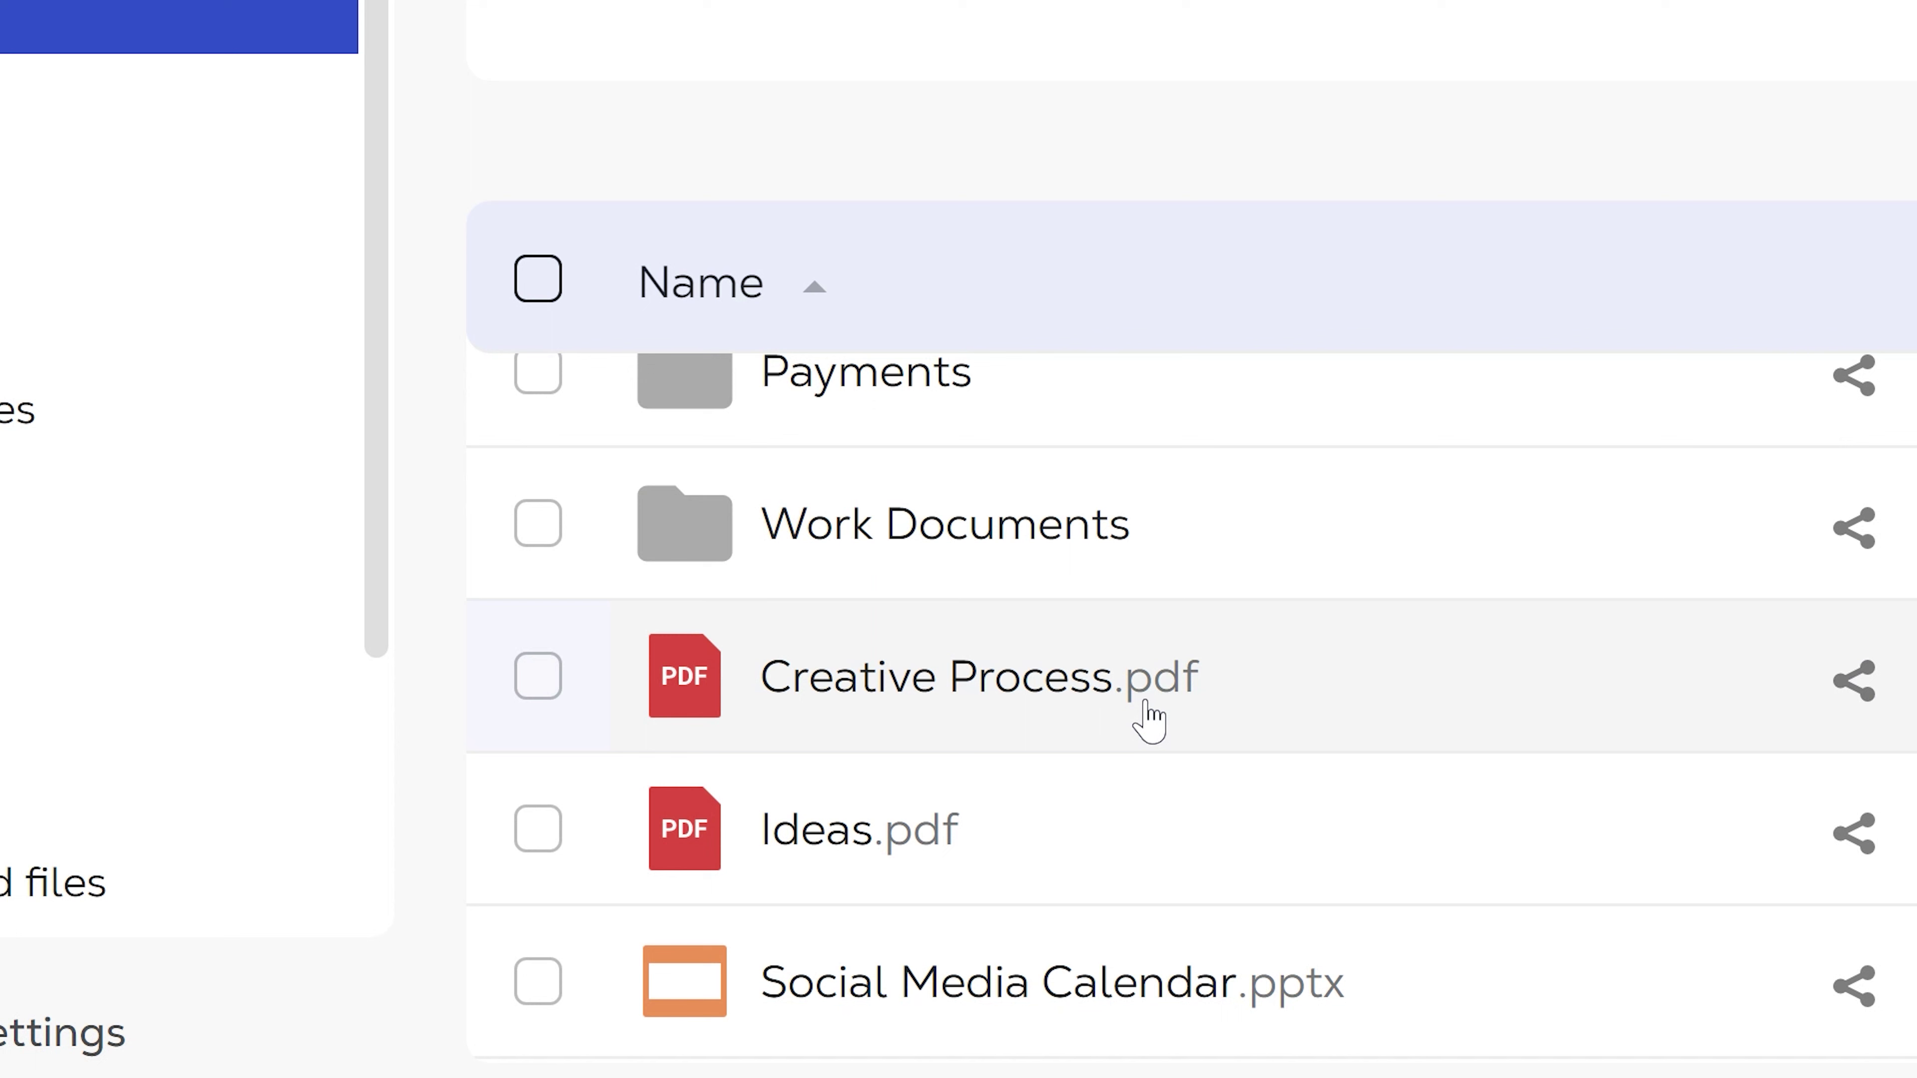
{"action": "right_click", "coordinate": [1147, 715]}
{"action": "left_click", "coordinate": [1479, 521]}
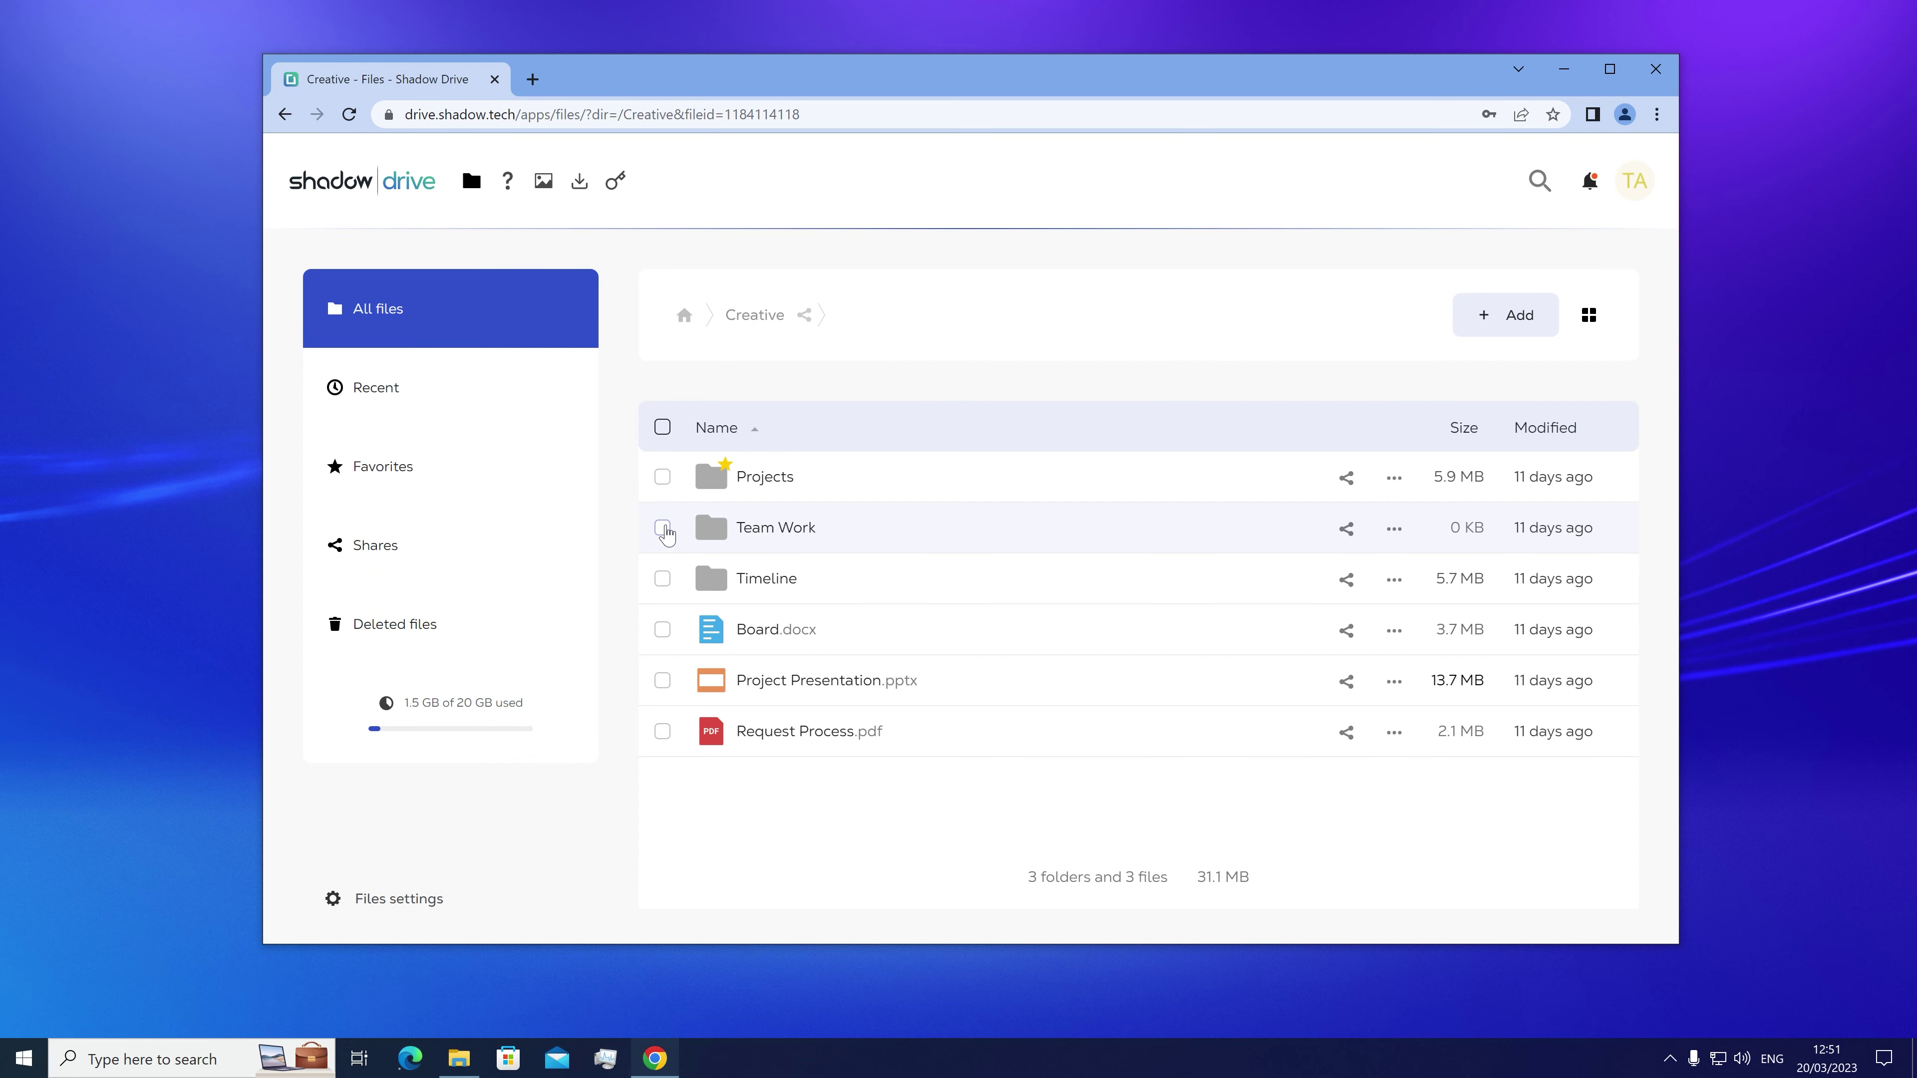
Step: Select Team Work, Timeline and Board.docx in the Creative folder and show their Actions
{"action": "left_click", "coordinate": [662, 527]}
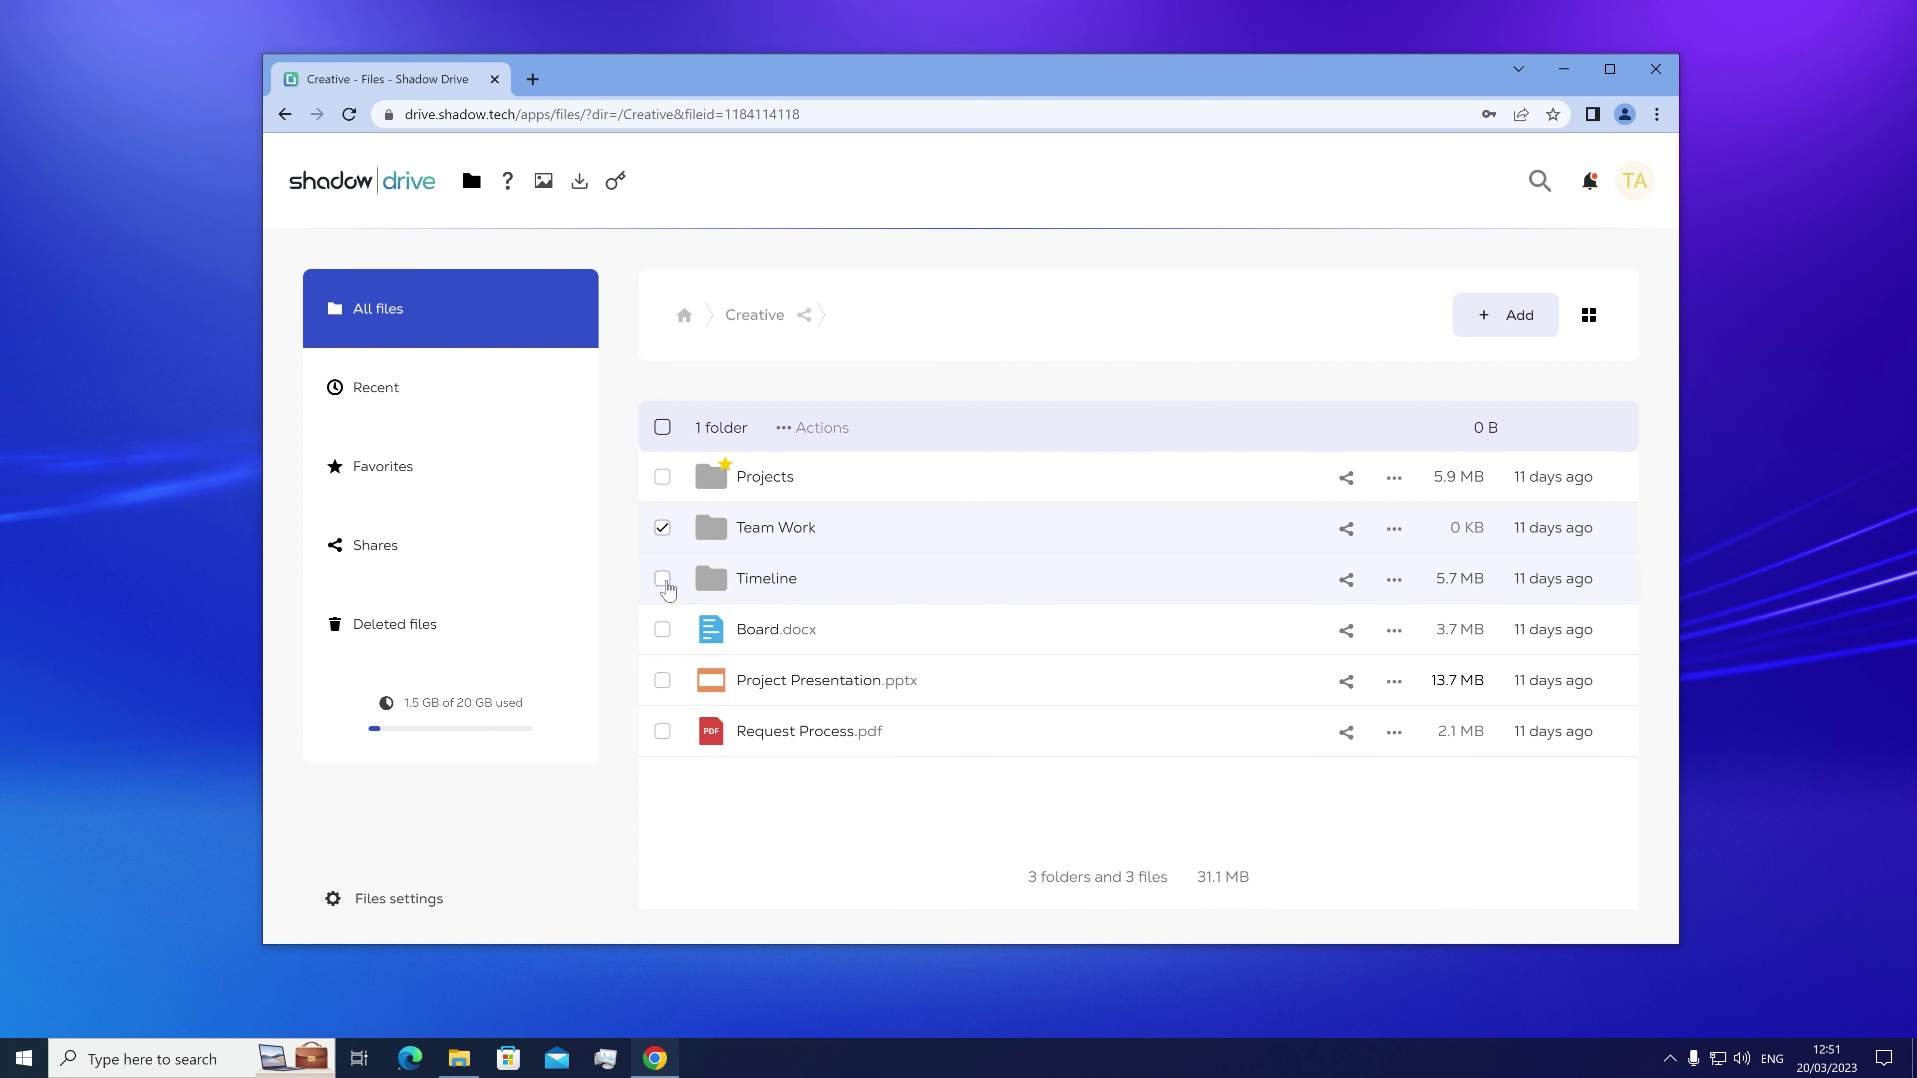
{"action": "left_click", "coordinate": [661, 578]}
{"action": "left_click", "coordinate": [662, 629]}
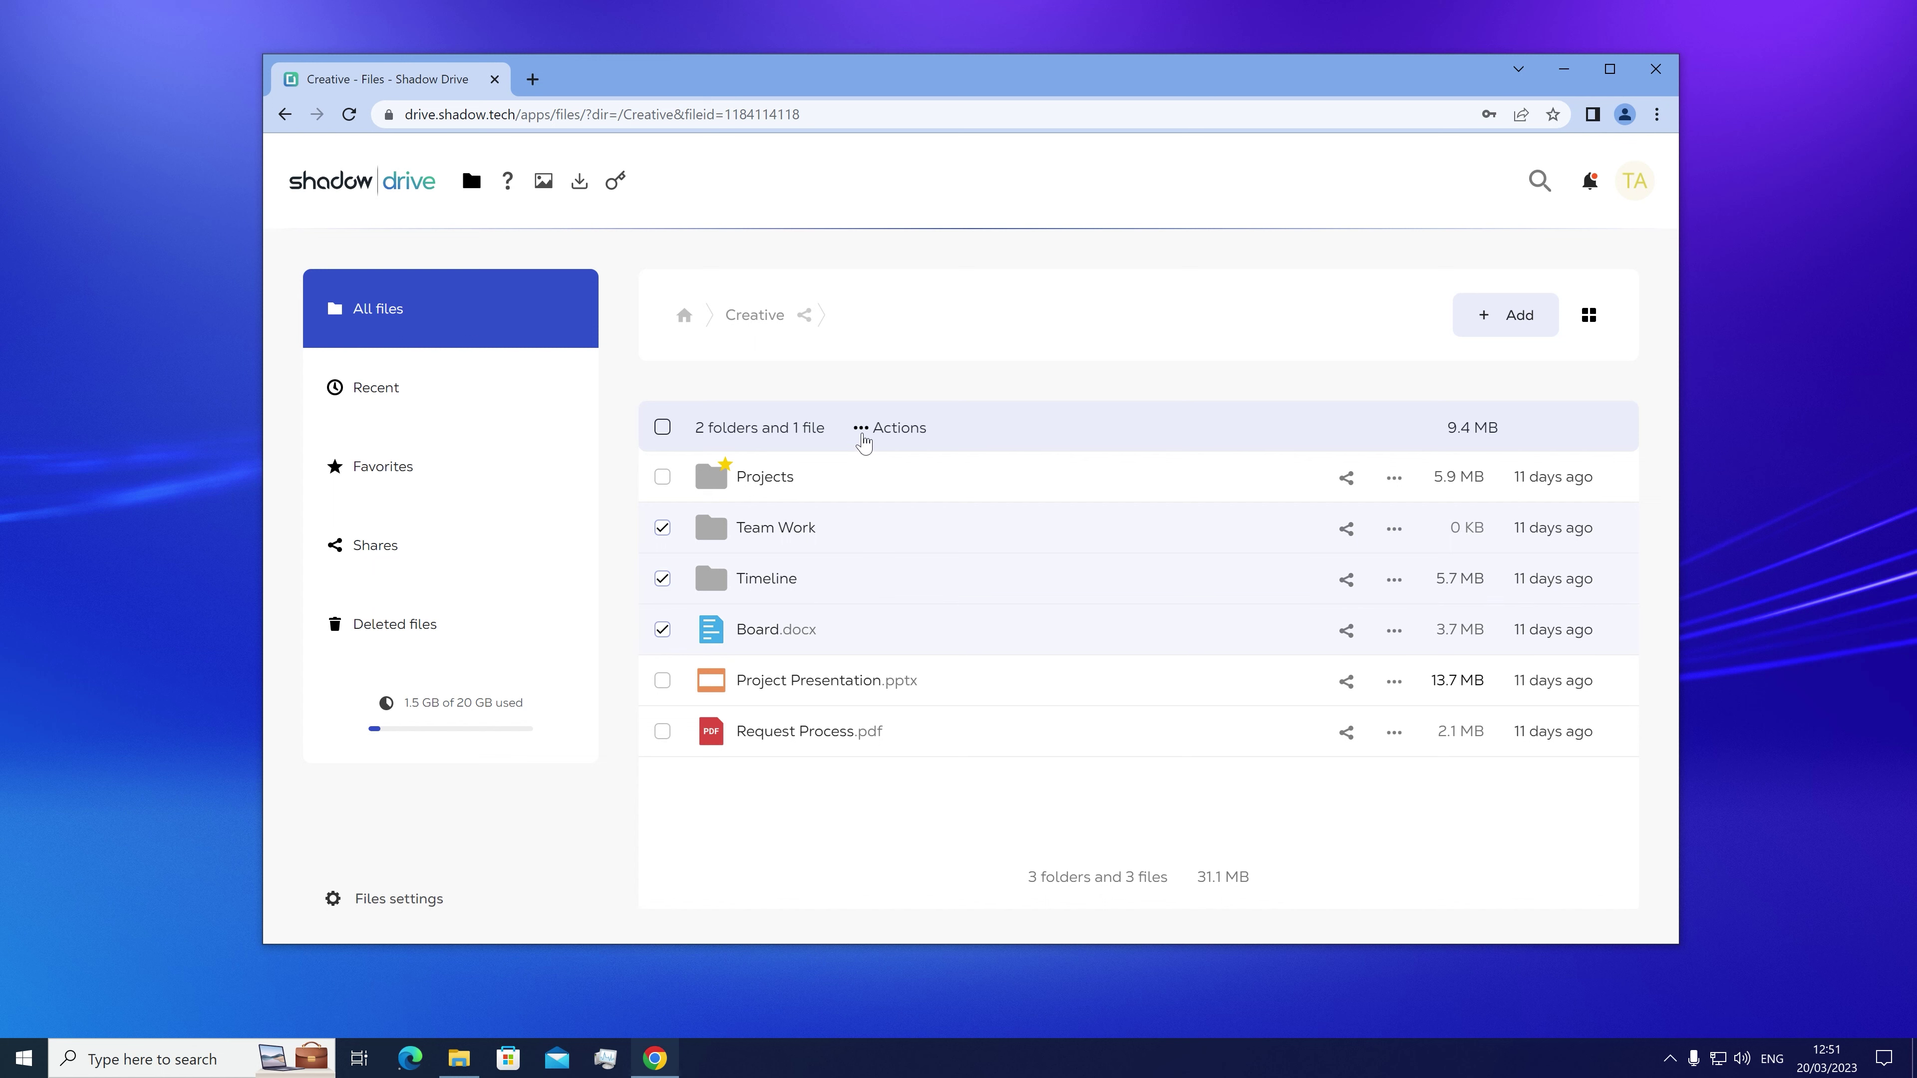
{"action": "left_click", "coordinate": [864, 435]}
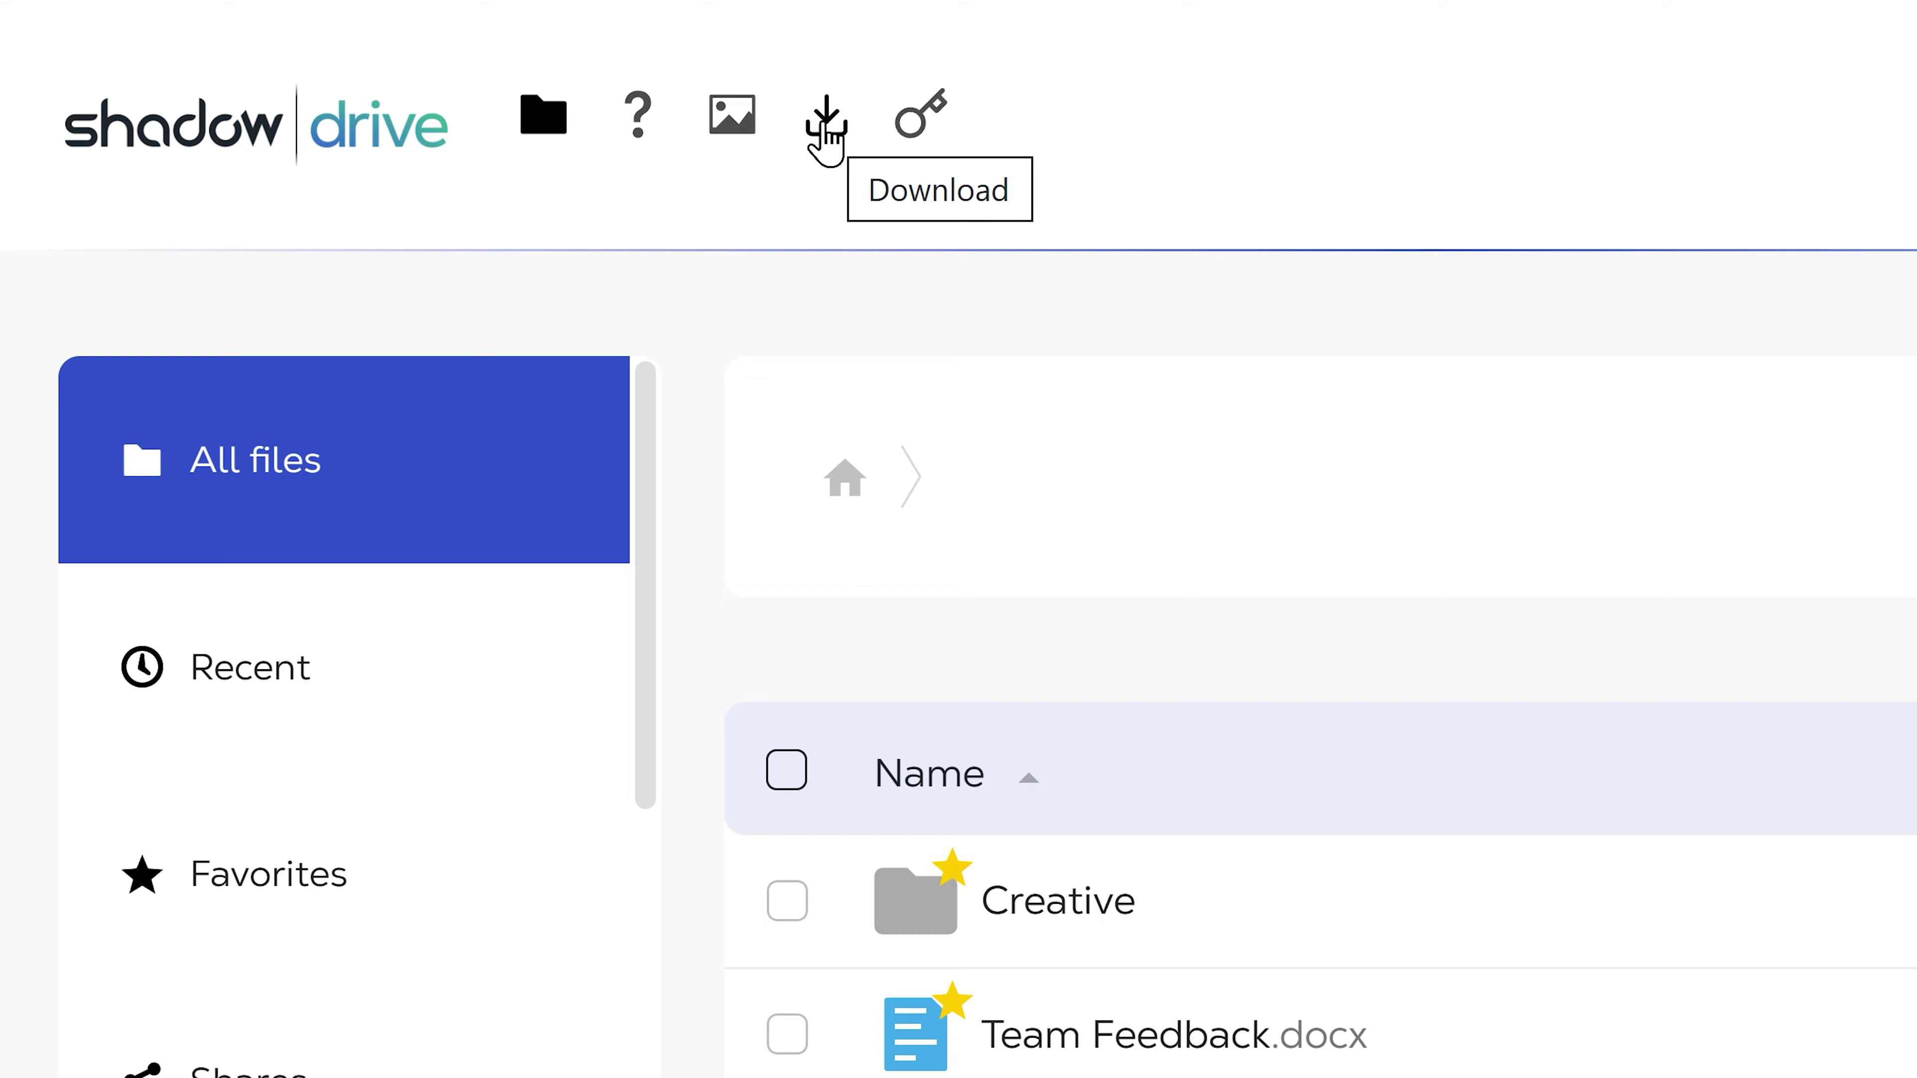
Step: Open the Shadow apps download page from the header
{"action": "left_click", "coordinate": [826, 141]}
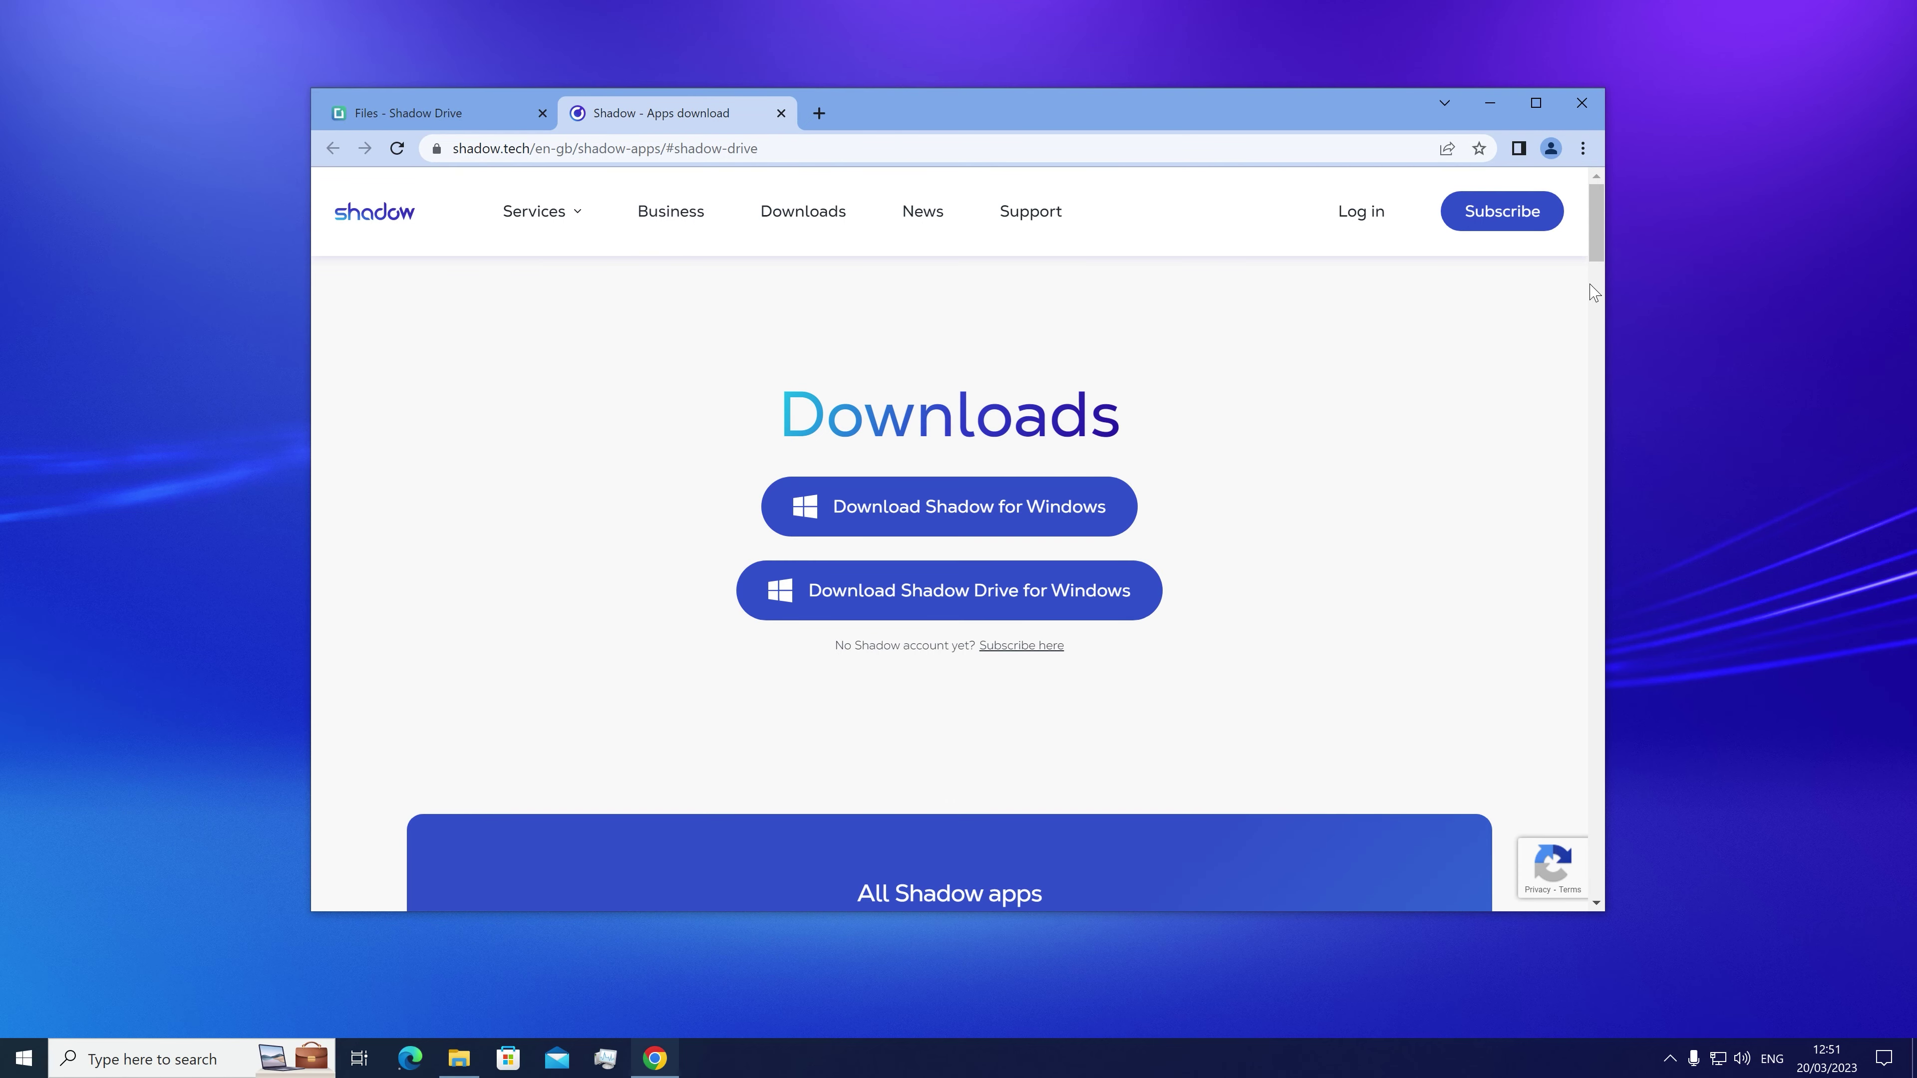
{"action": "left_click", "coordinate": [1595, 321]}
{"action": "left_click_drag", "start_coordinate": [1594, 320], "coordinate": [1577, 752]}
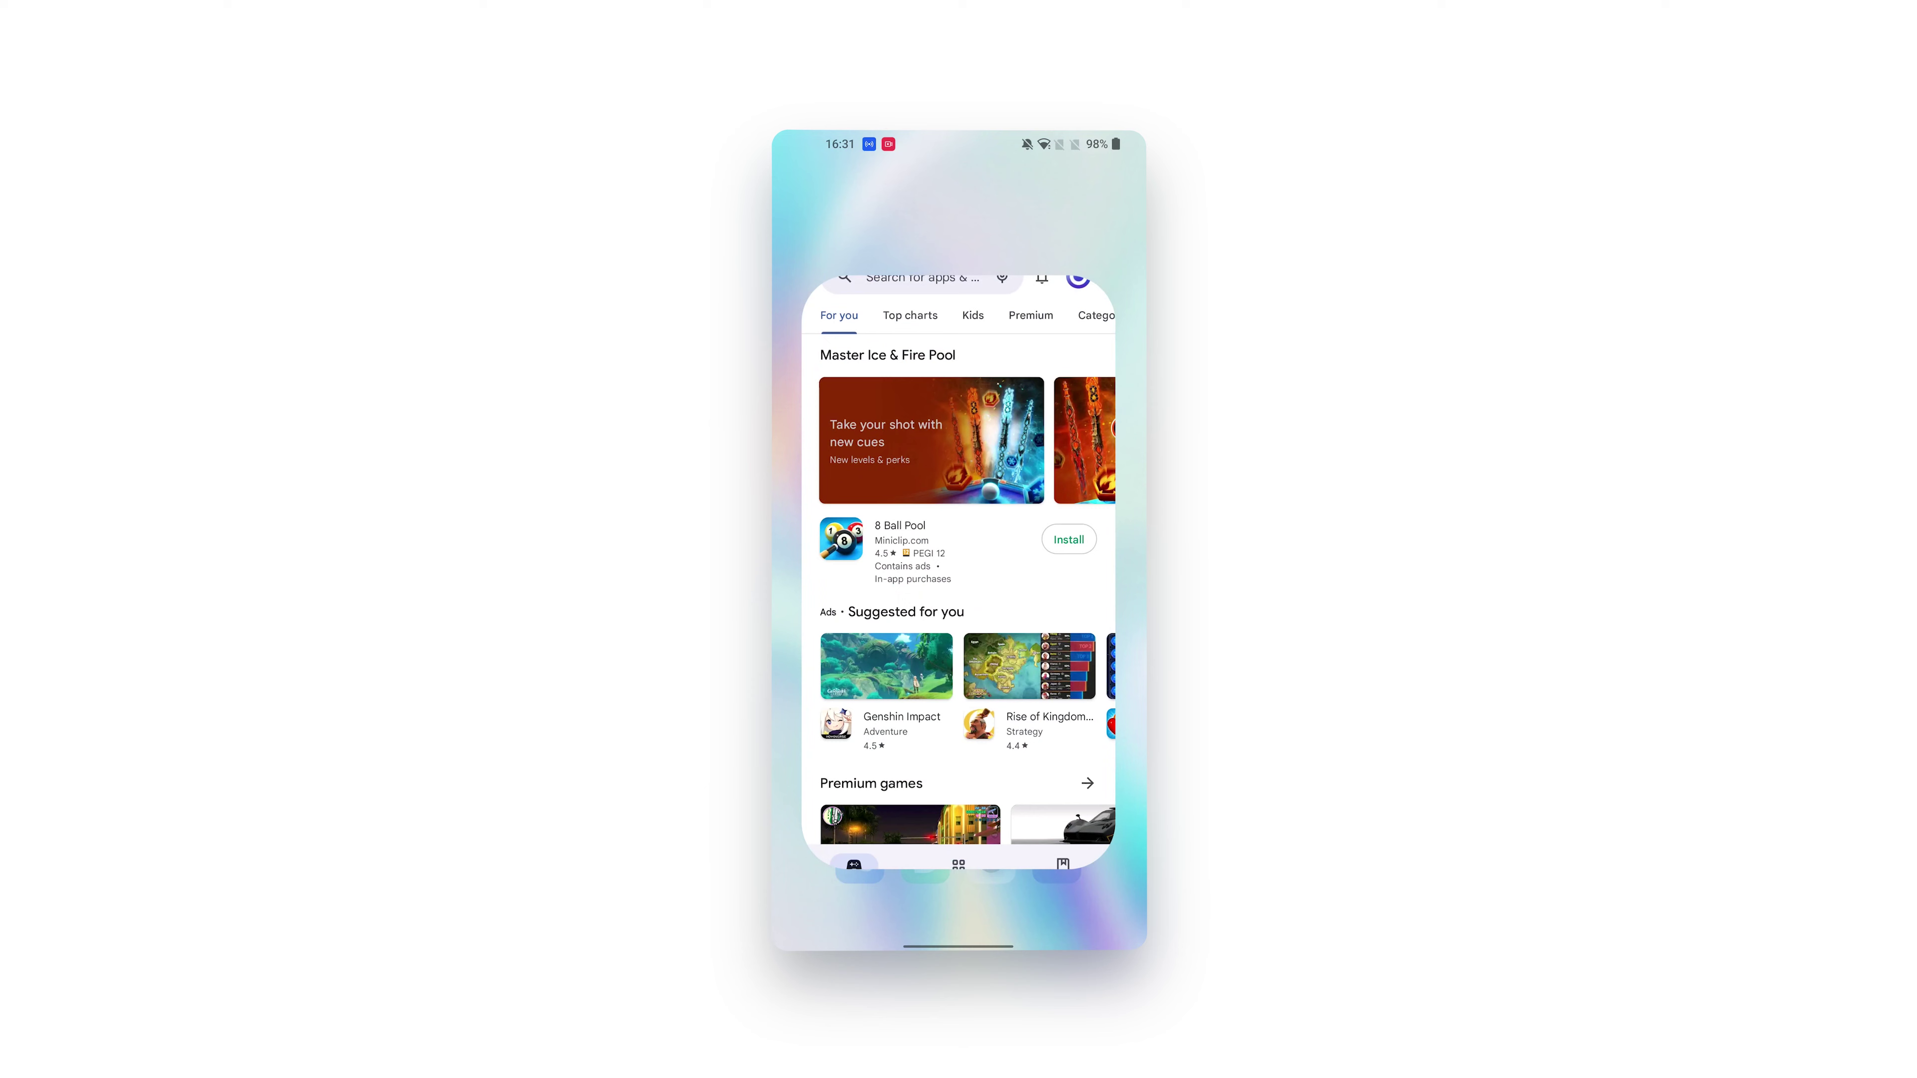
Step: On Android, search the Play Store for 'shadow drive' and open the app's page
{"action": "left_click", "coordinate": [915, 183]}
{"action": "type", "text": "shadow dr"}
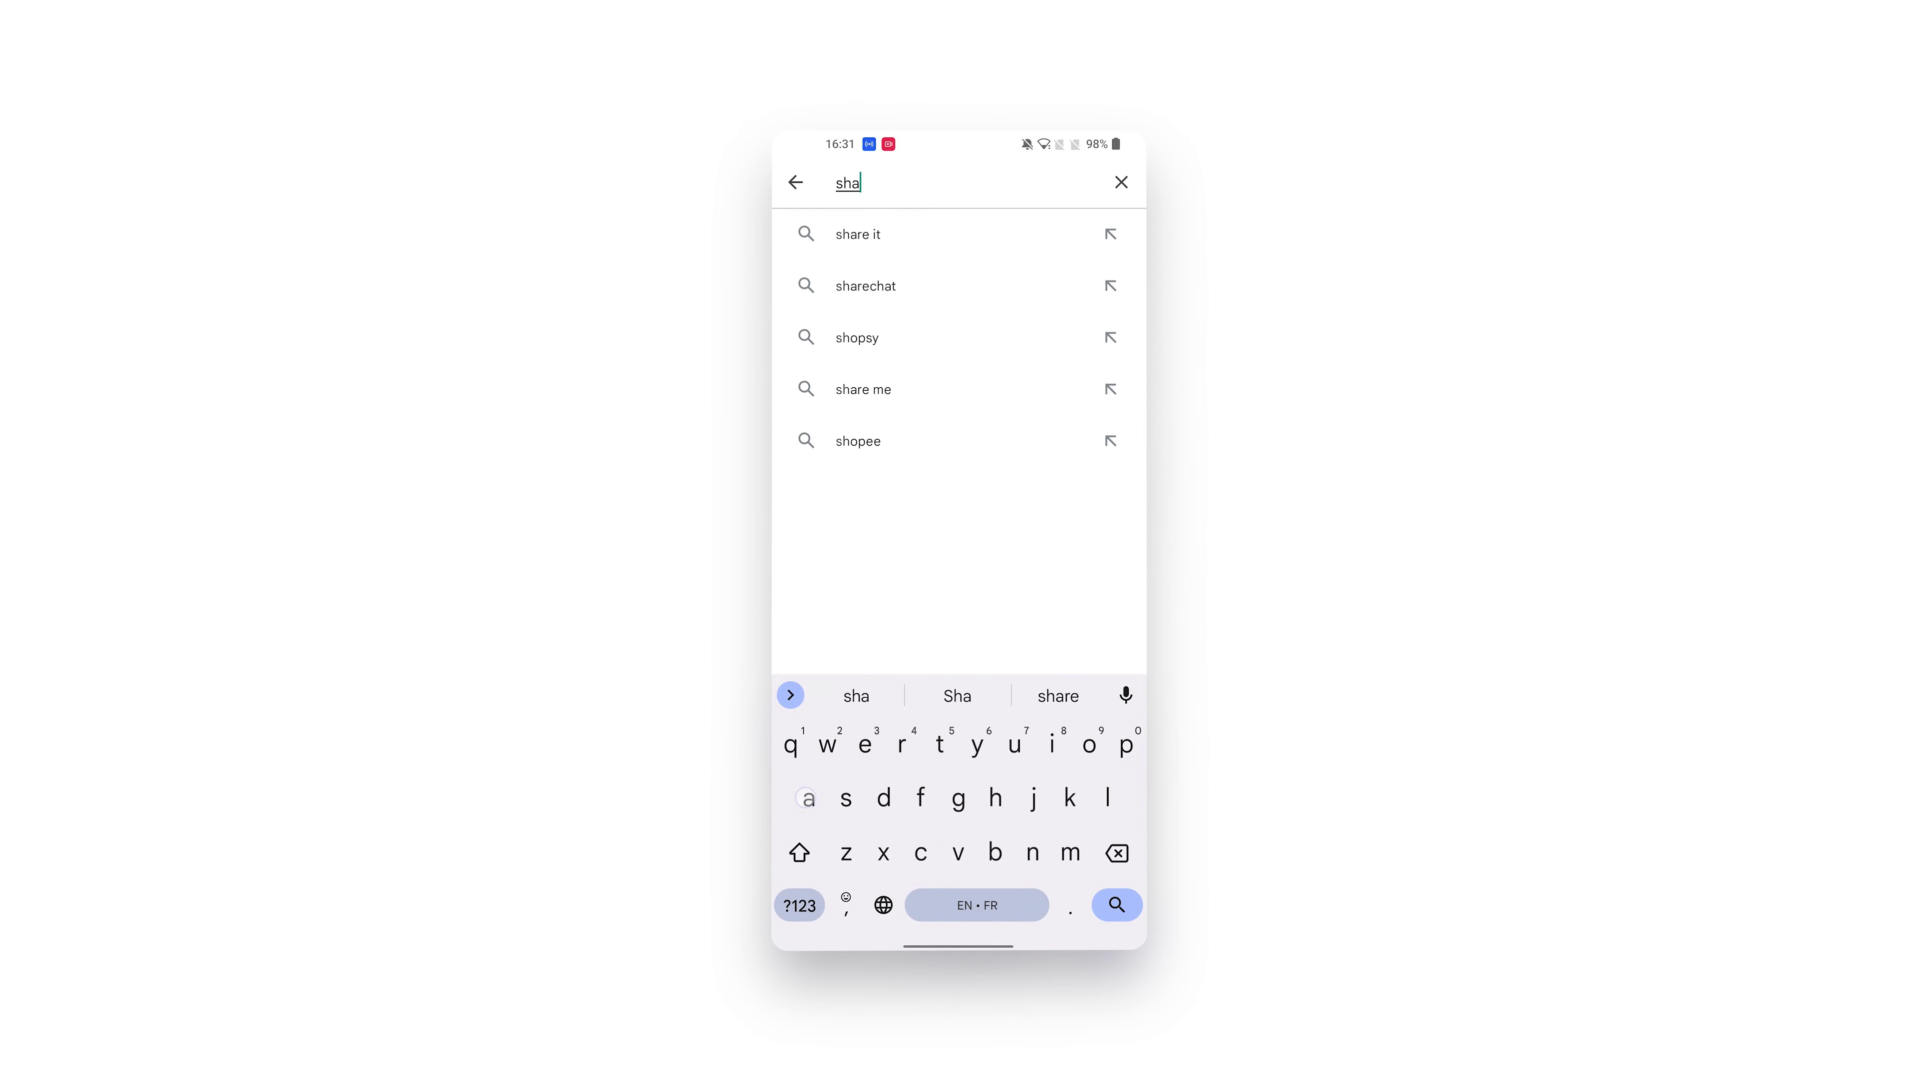
{"action": "type", "text": "ive"}
{"action": "left_click", "coordinate": [897, 234]}
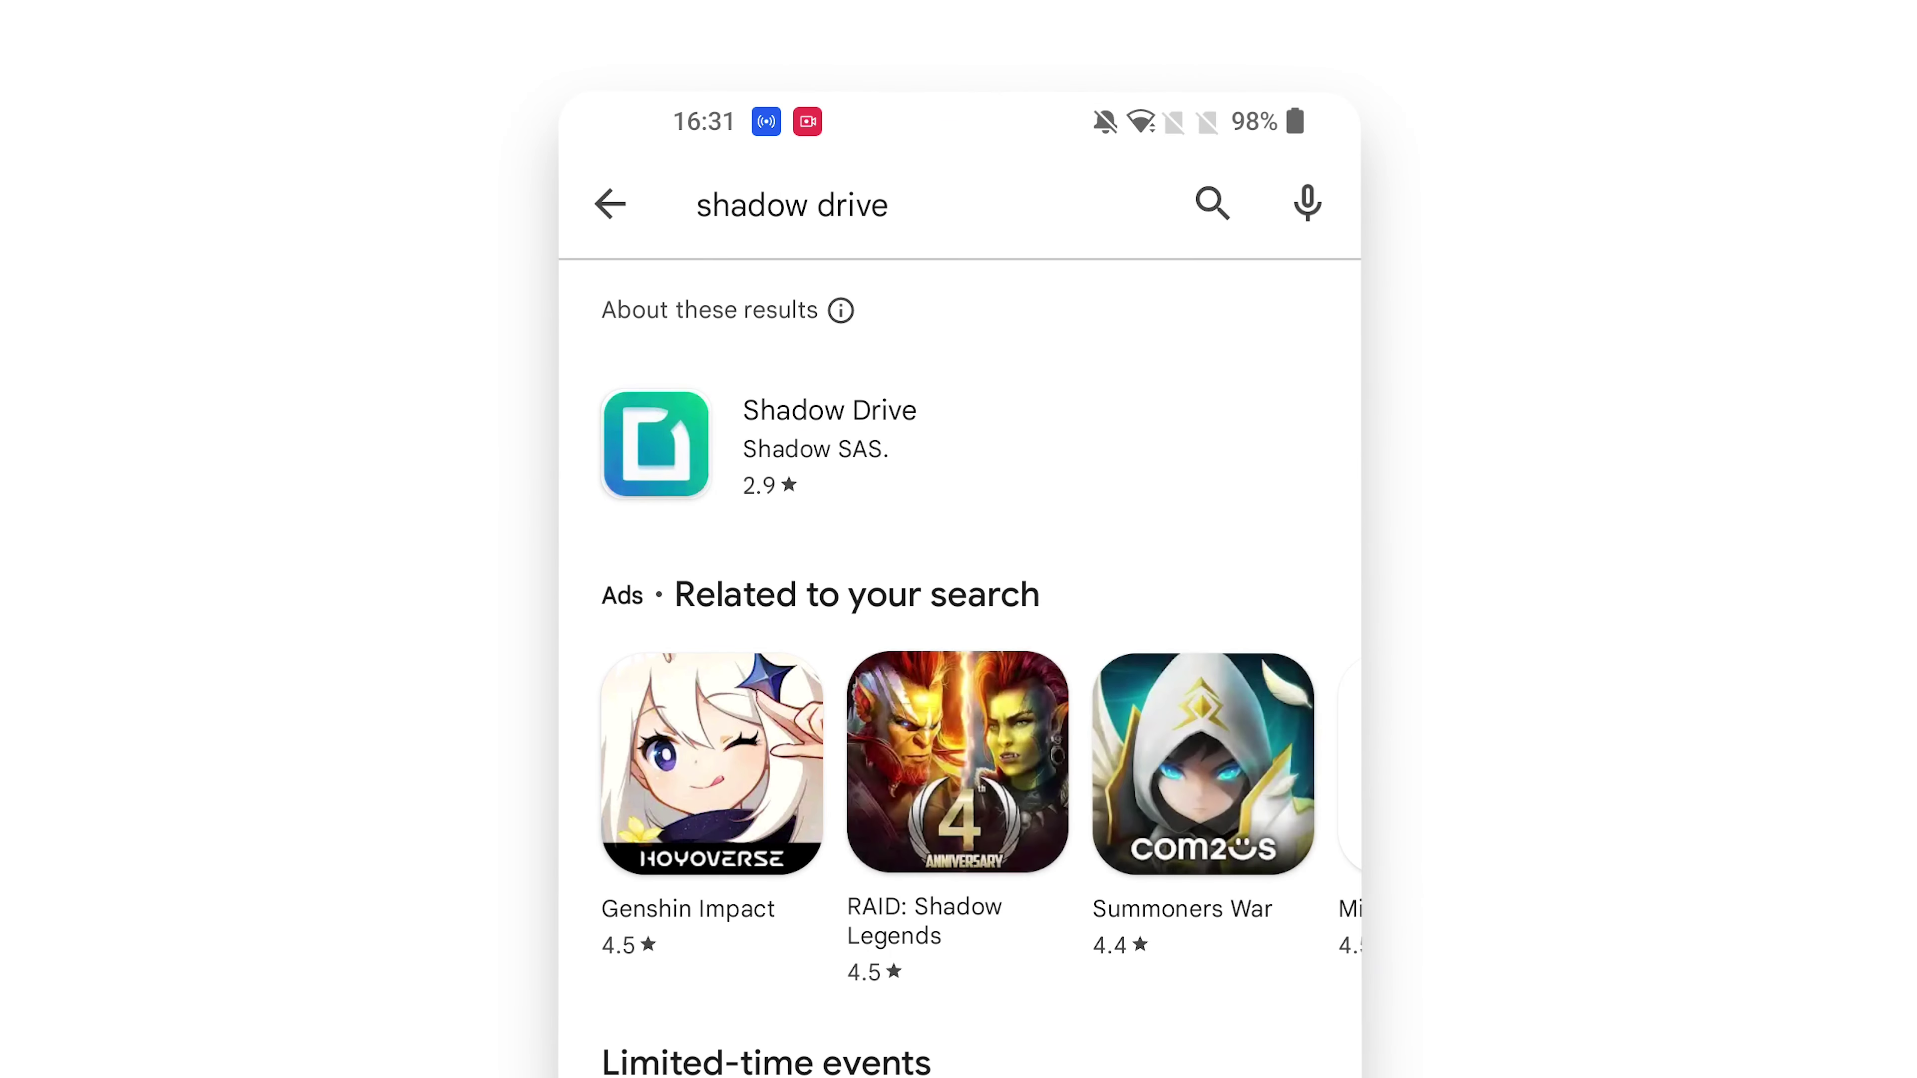
{"action": "left_click", "coordinate": [838, 294]}
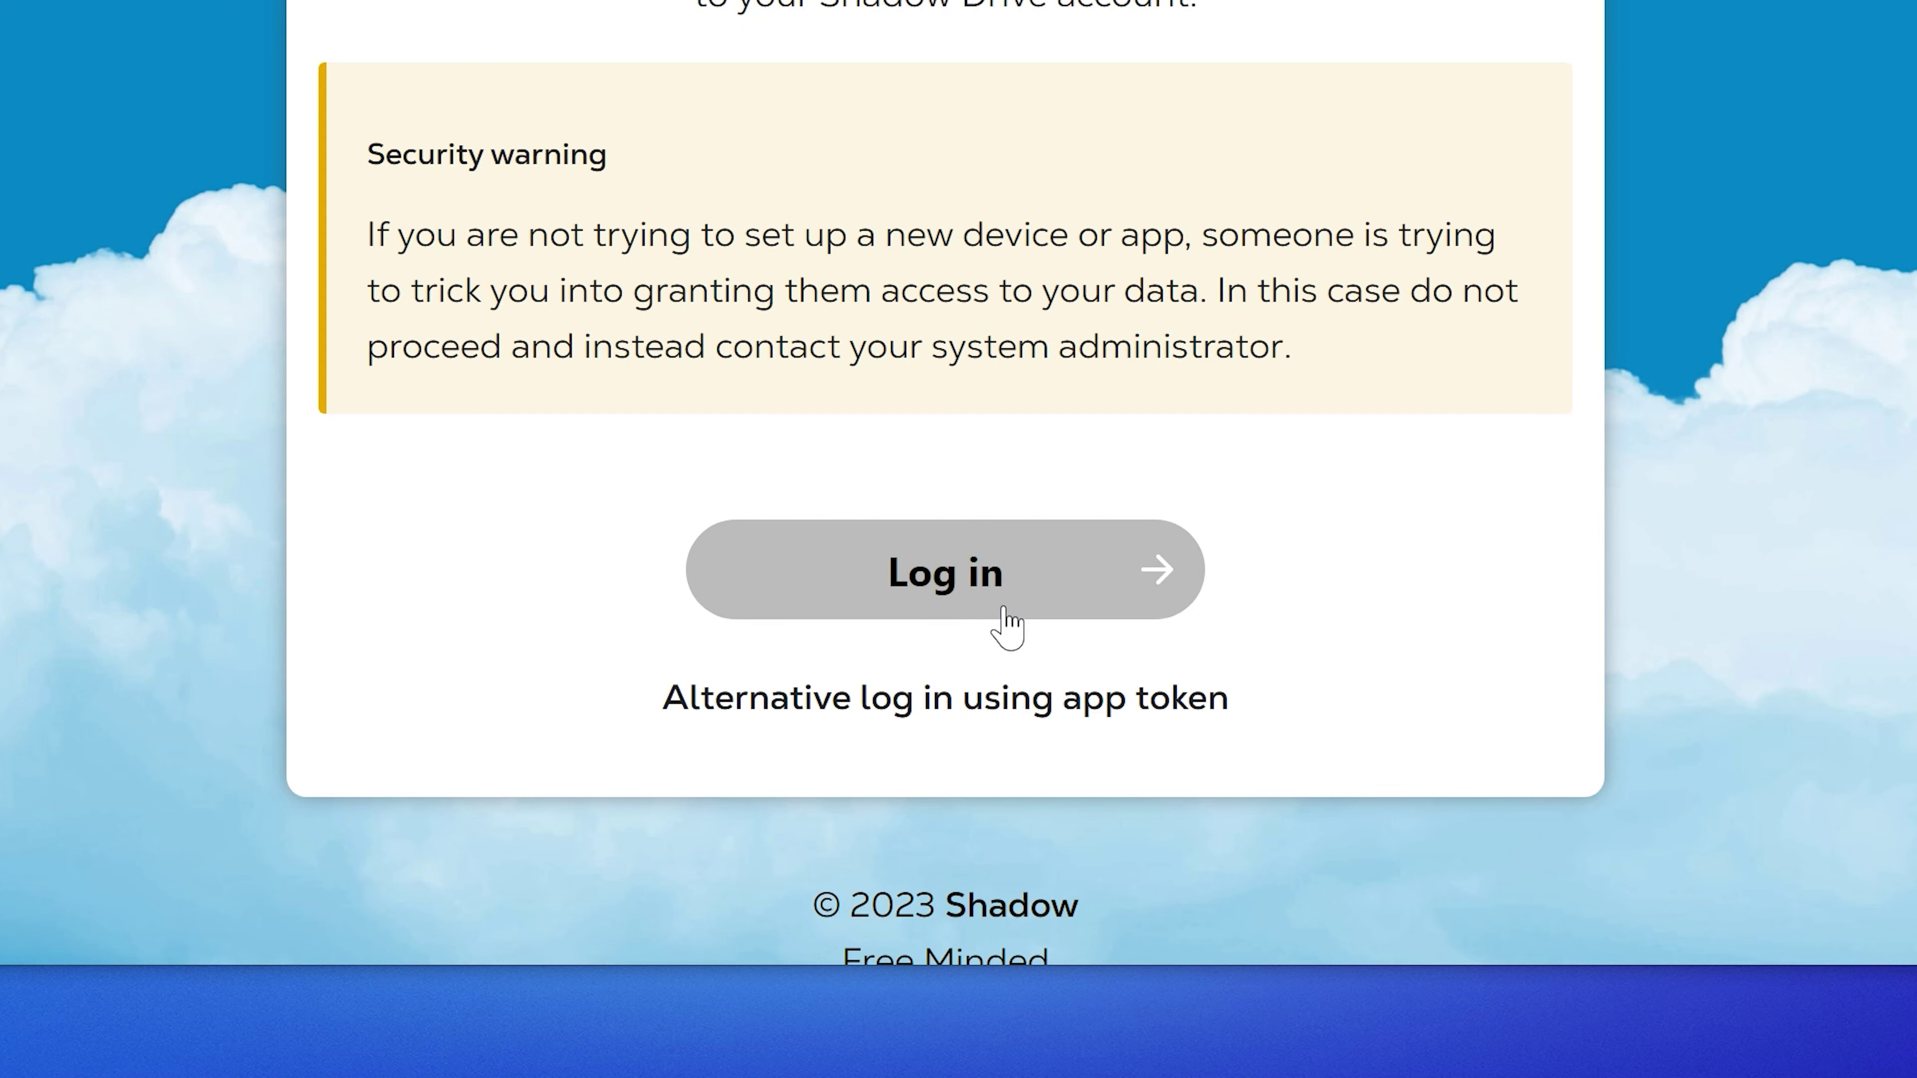
Step: Sign the Windows desktop client into the Shadow account and grant it access
{"action": "left_click", "coordinate": [979, 729]}
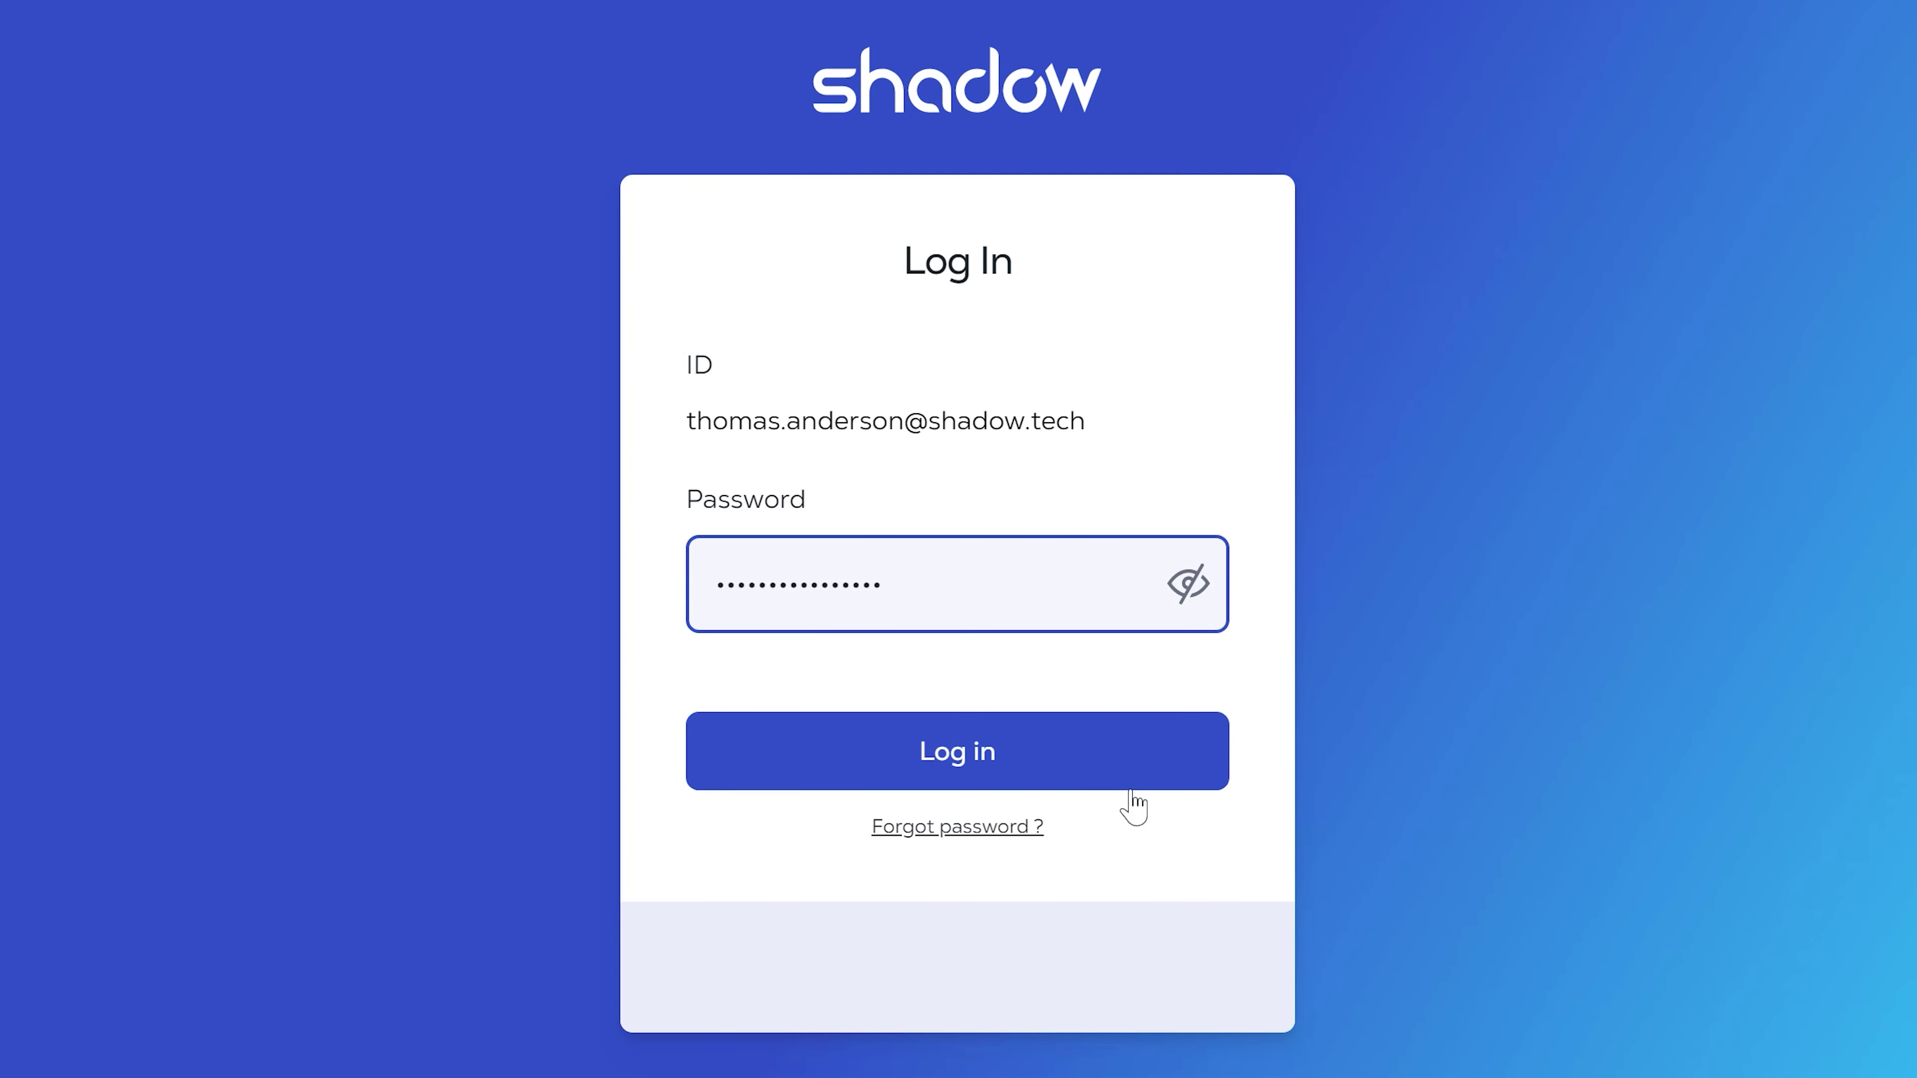
{"action": "left_click", "coordinate": [1132, 785]}
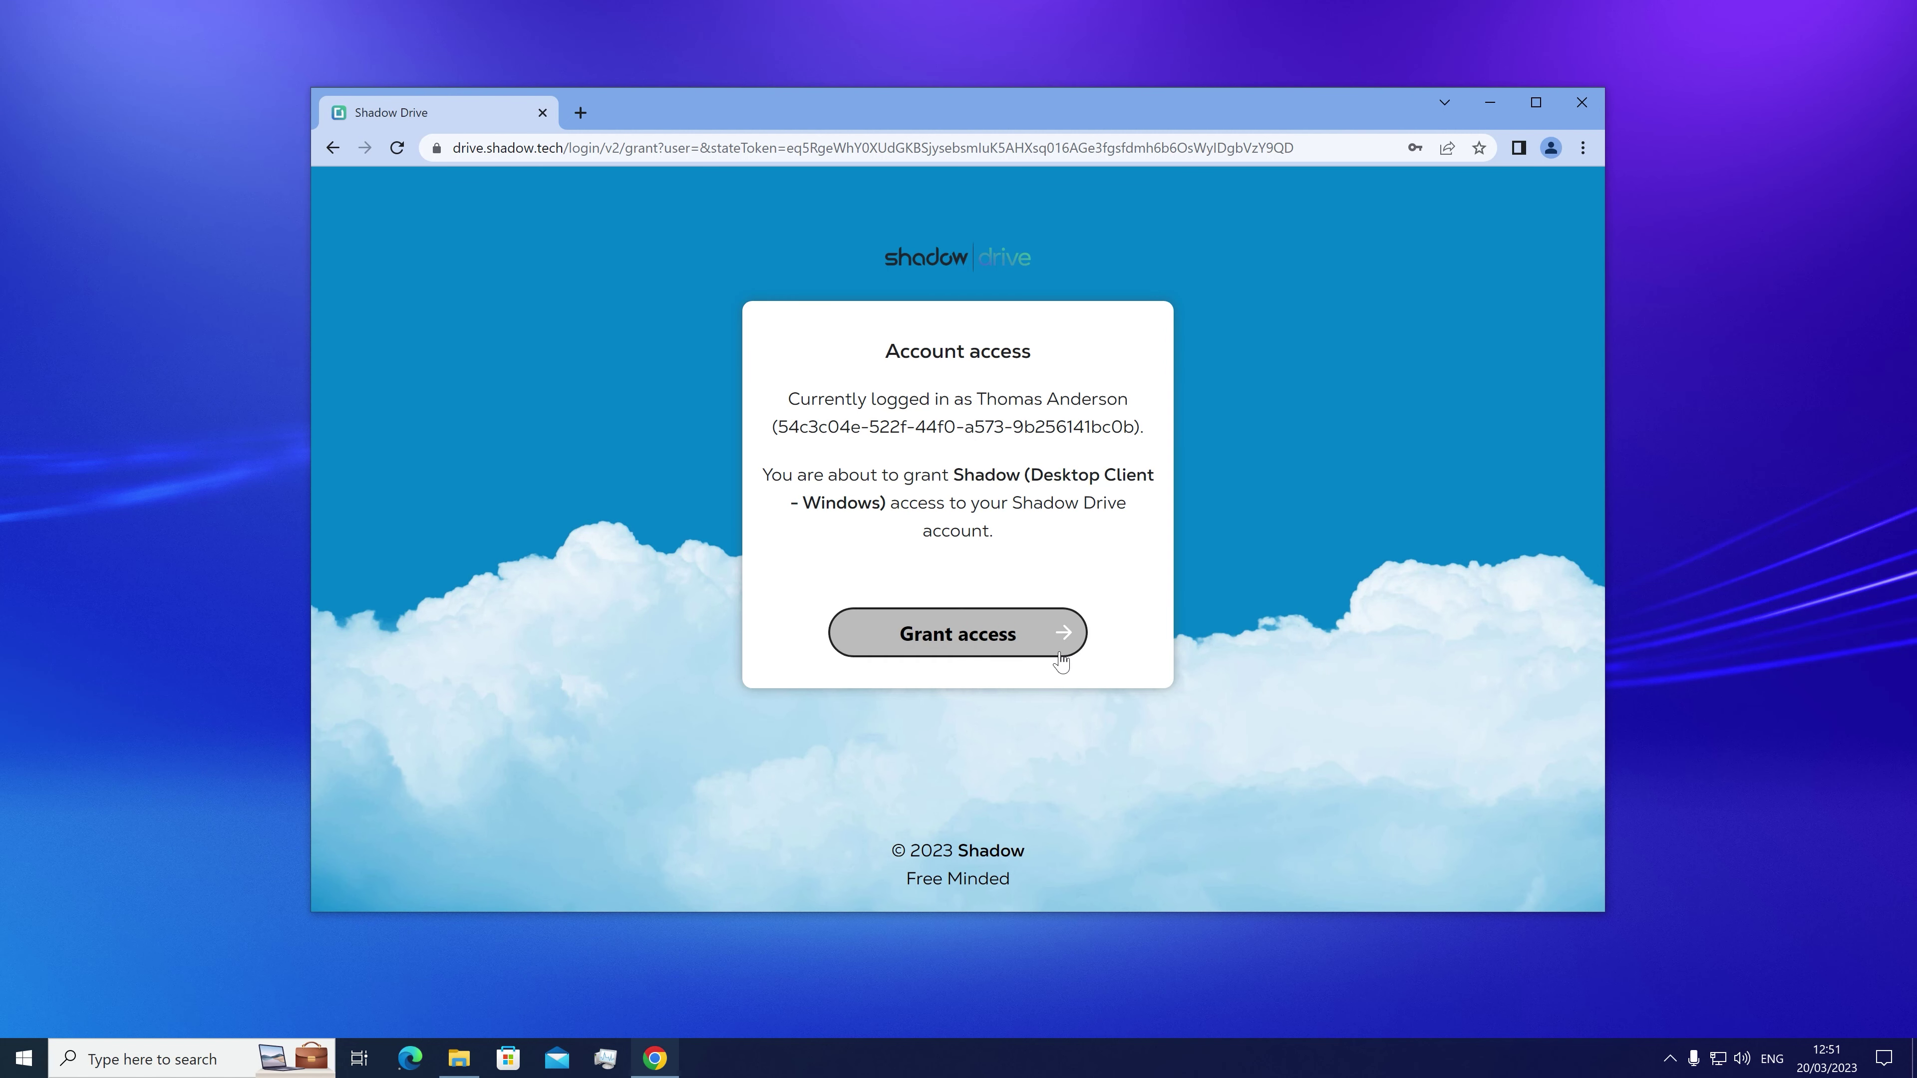
{"action": "left_click", "coordinate": [1060, 654]}
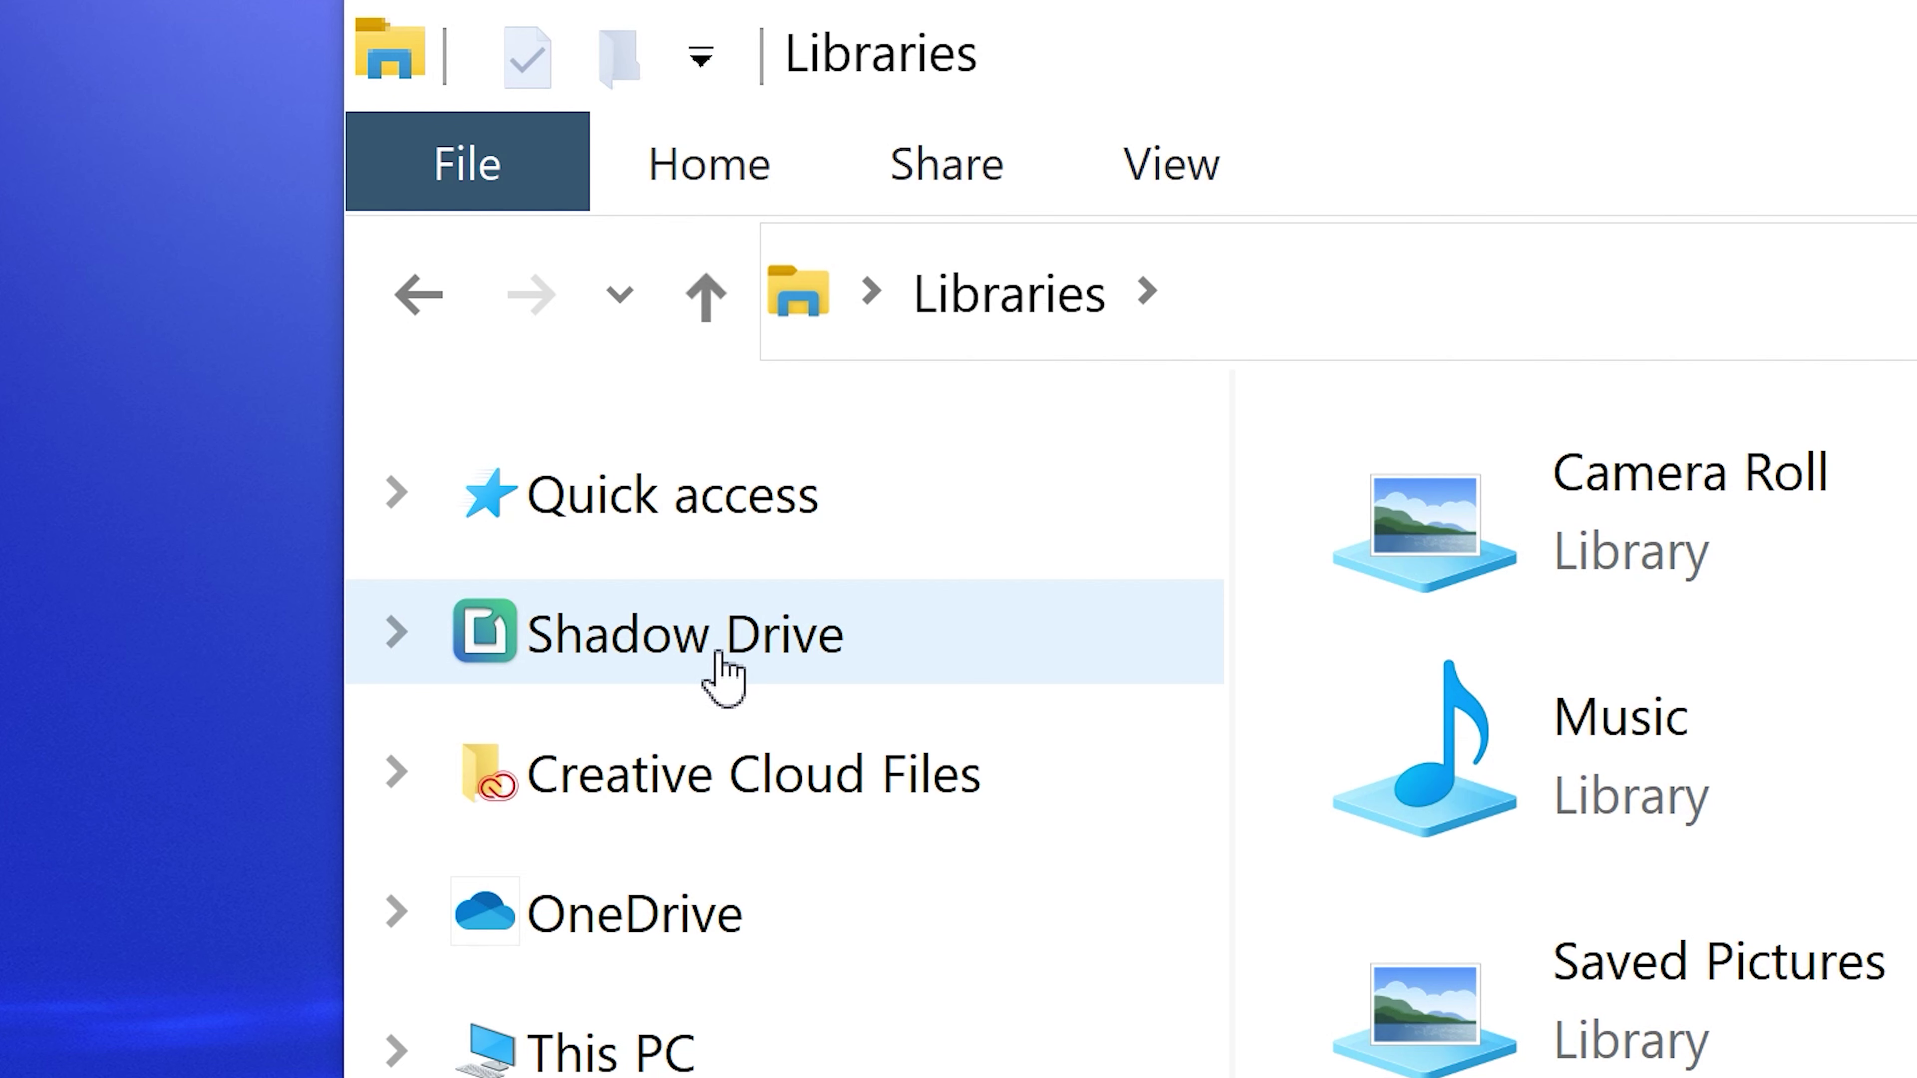
Step: In File Explorer, open Shadow Drive, view the Creative folder, then return to the top level
{"action": "left_click", "coordinate": [527, 358]}
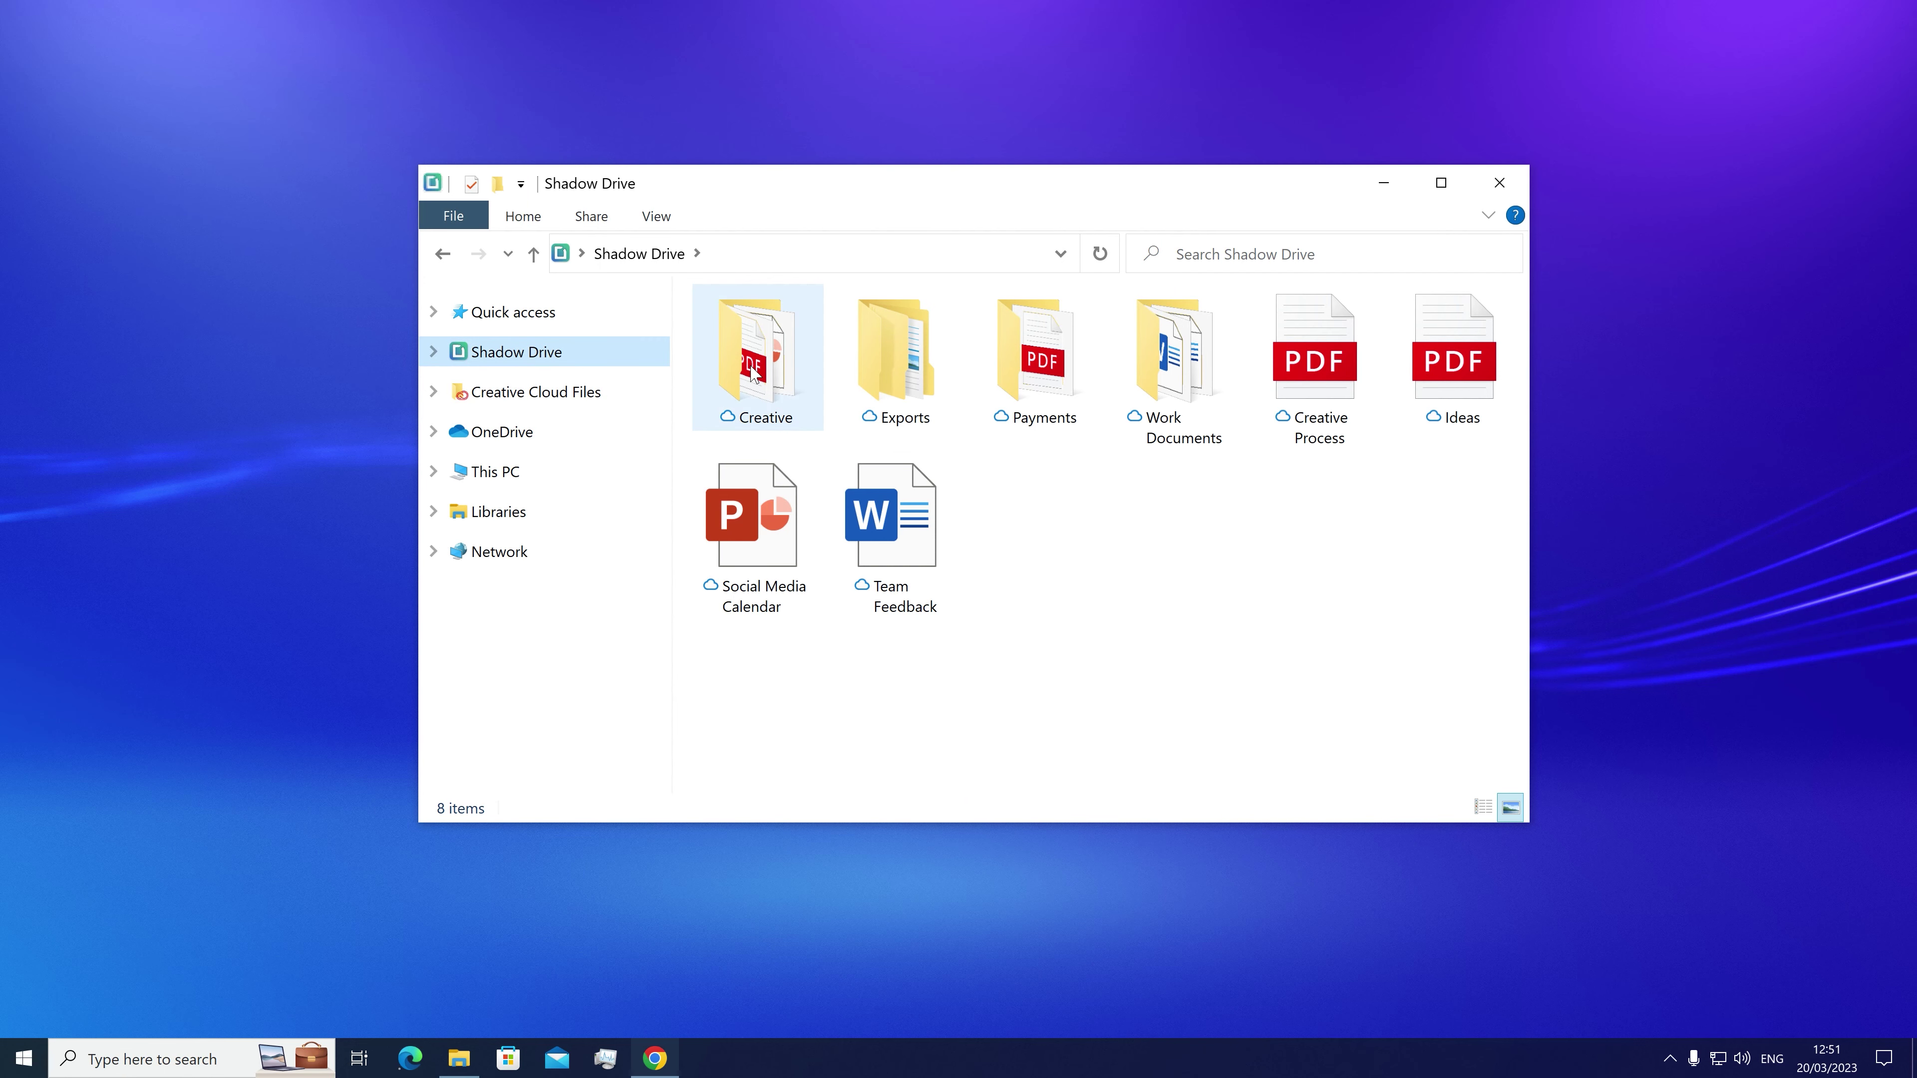
{"action": "double_click", "coordinate": [752, 355]}
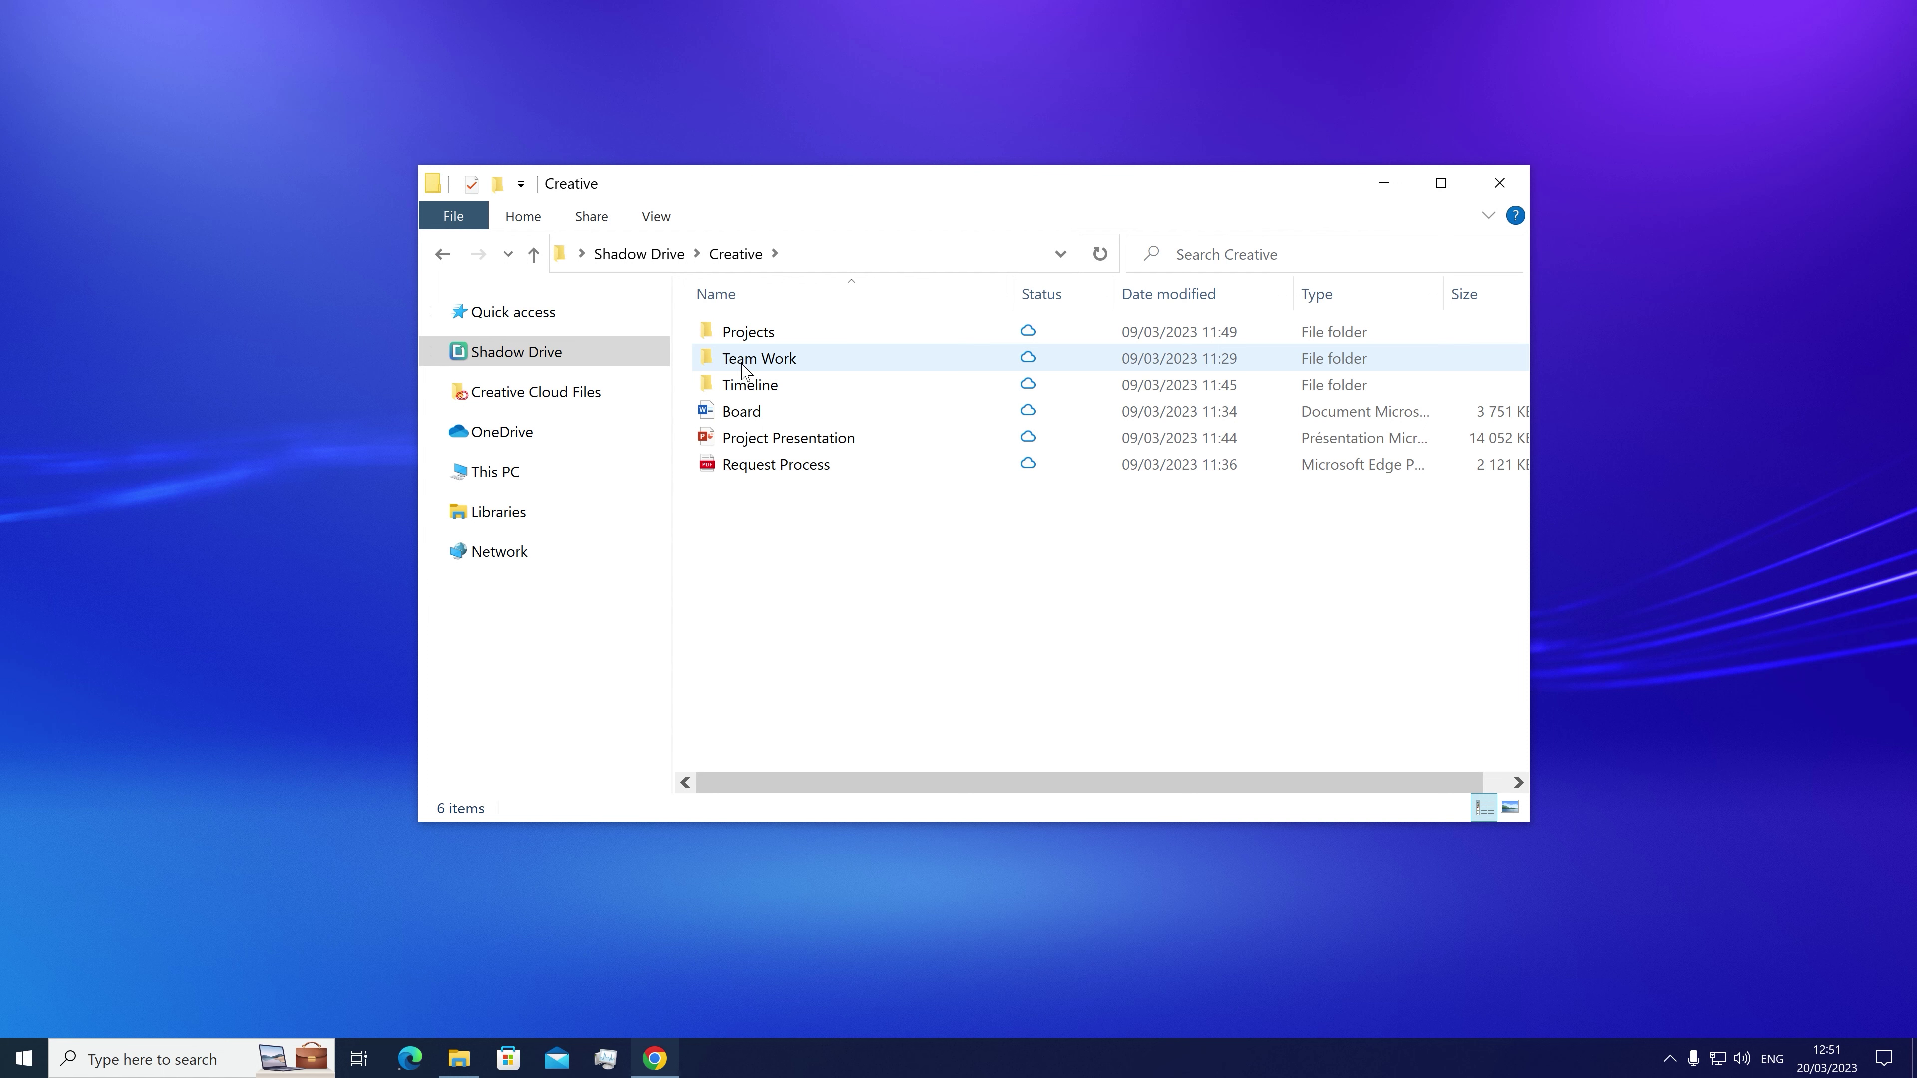
{"action": "left_click", "coordinate": [444, 255]}
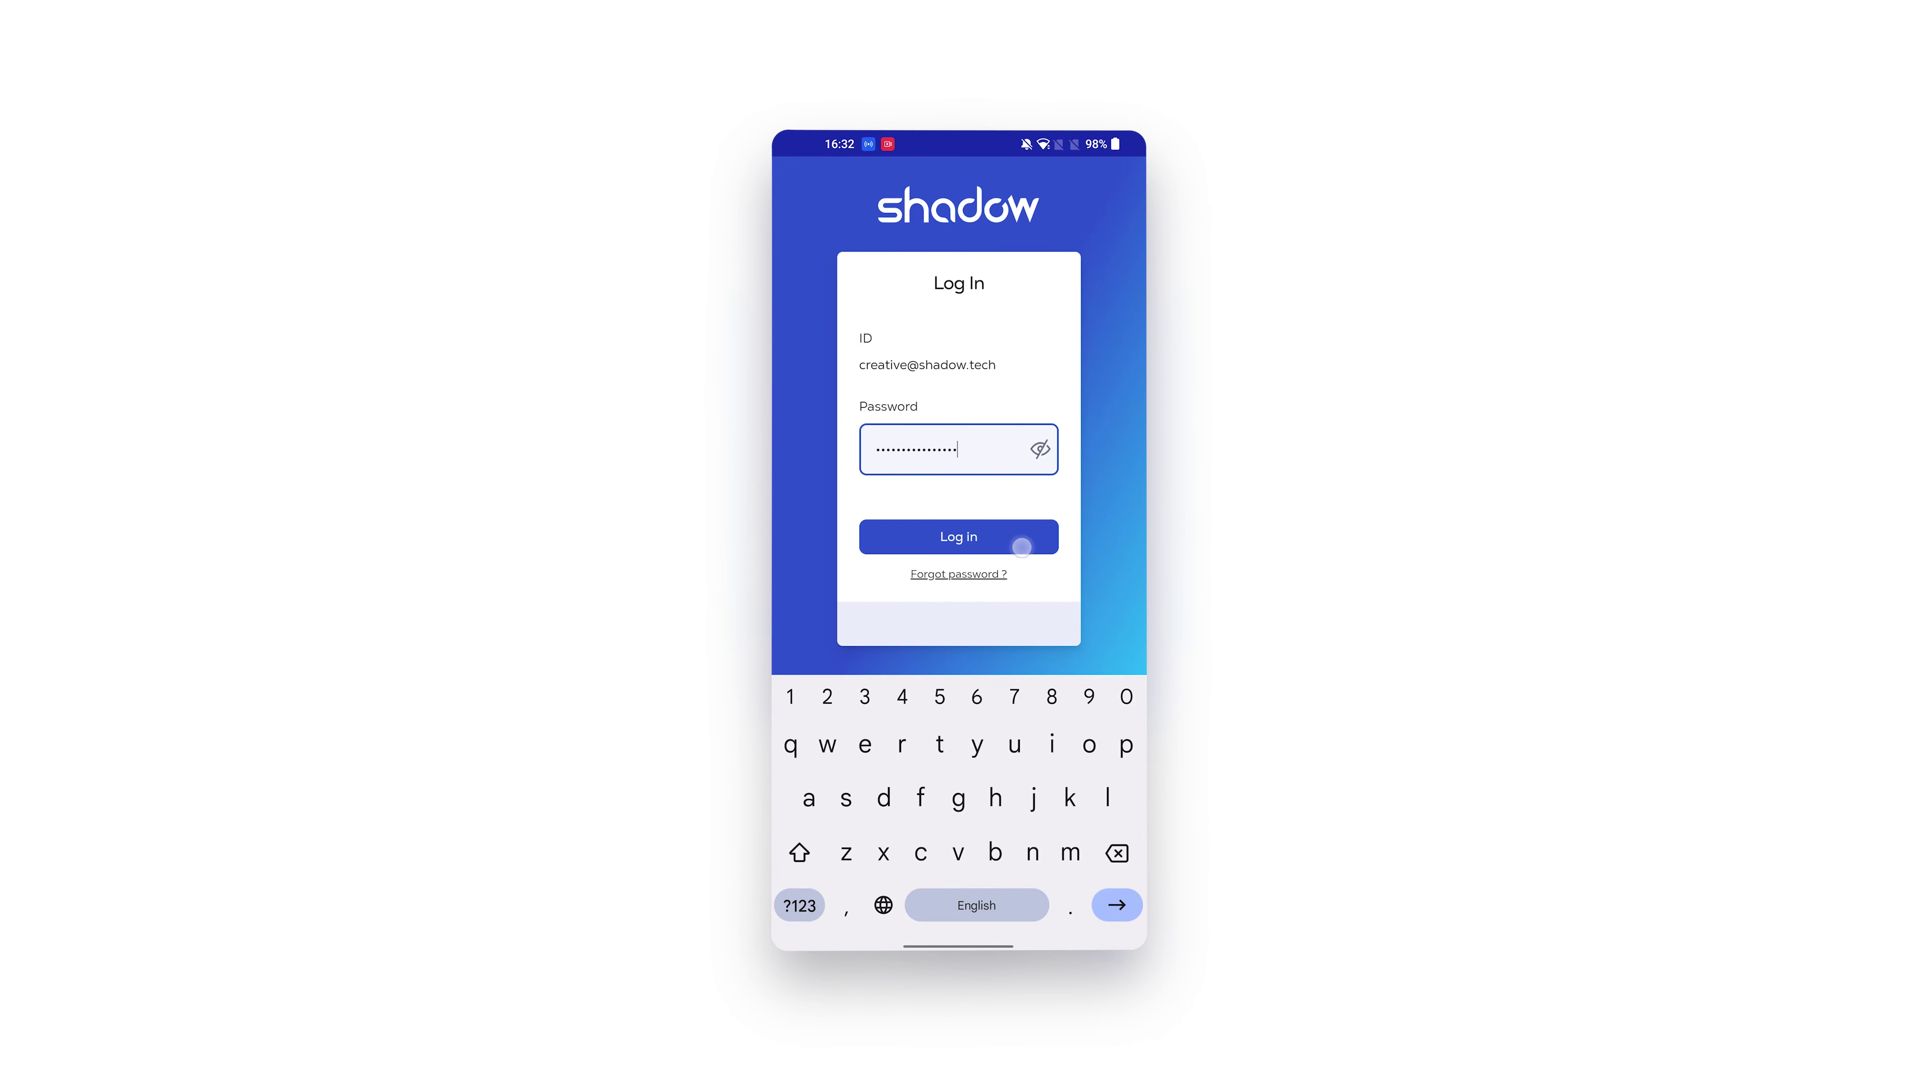
Step: Log the Android app into the drive account and open its navigation menu
{"action": "left_click", "coordinate": [1021, 547]}
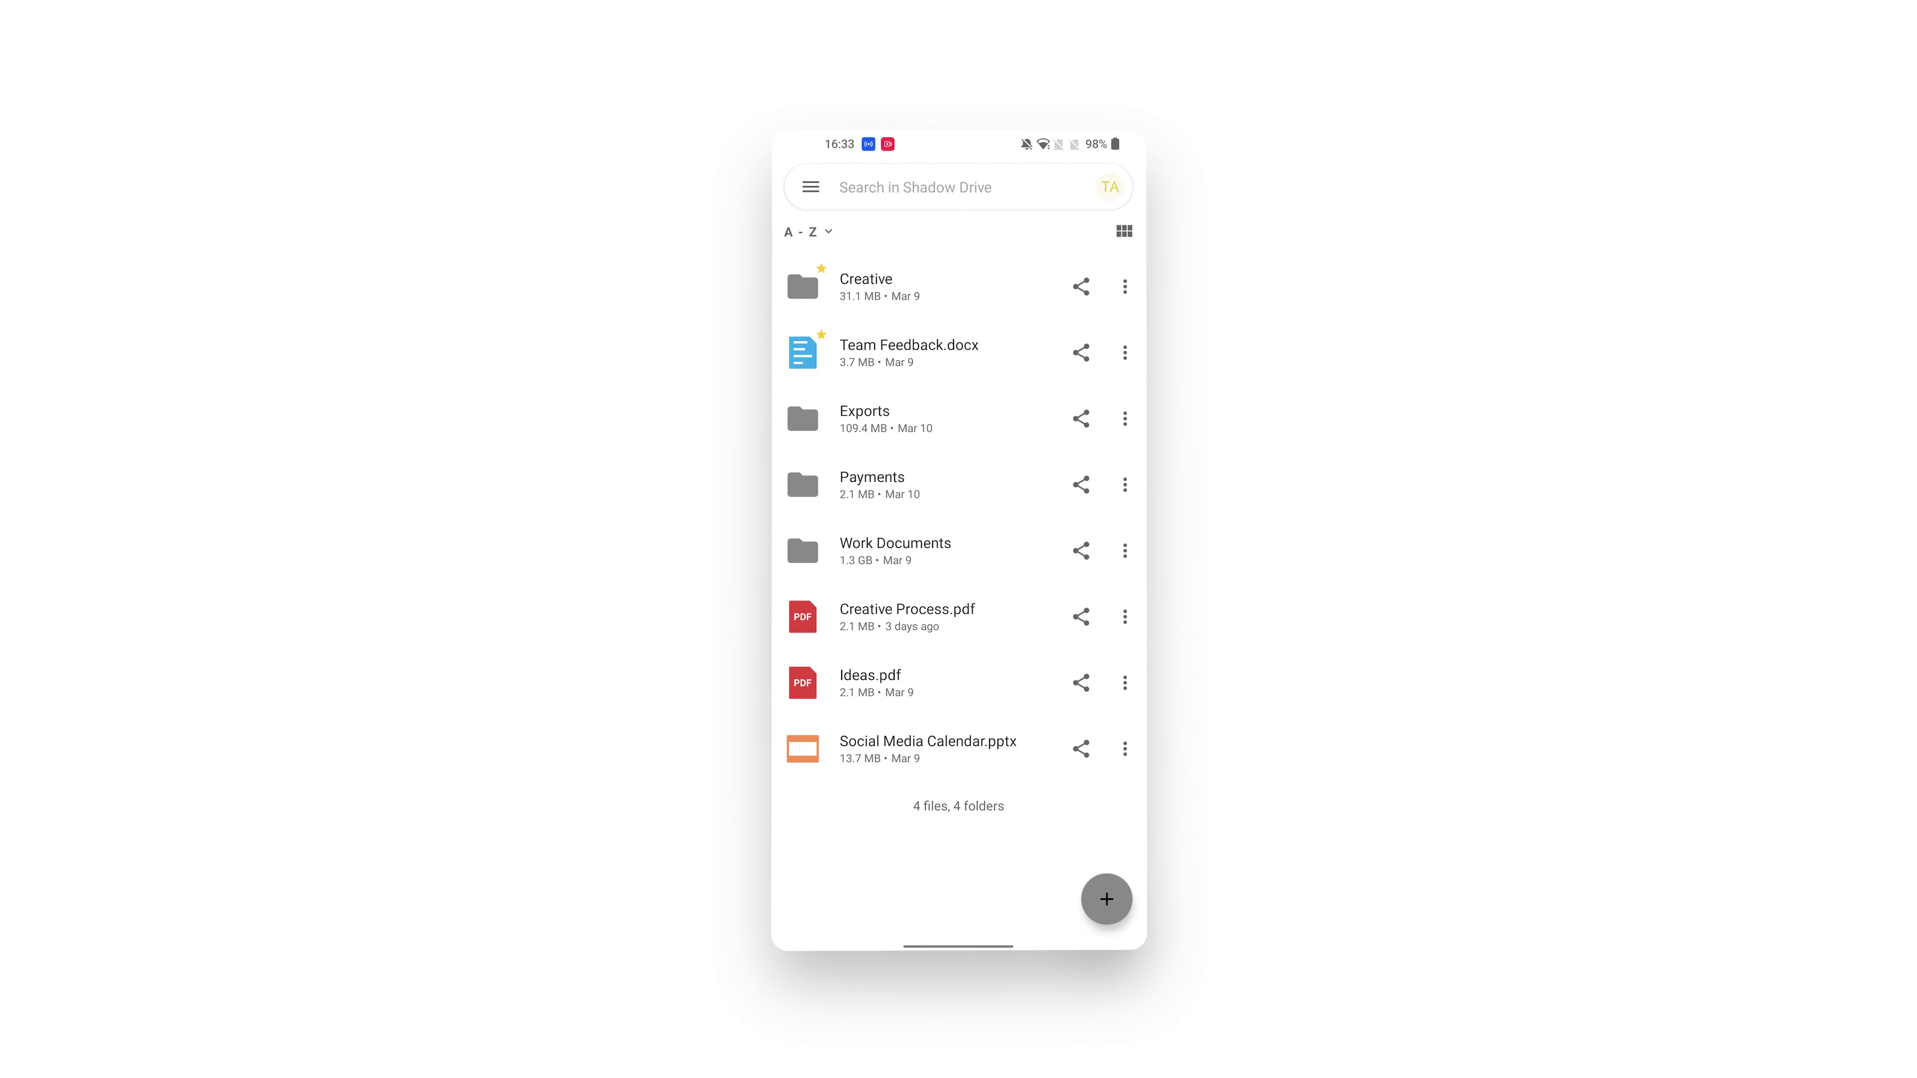
{"action": "left_click", "coordinate": [810, 187]}
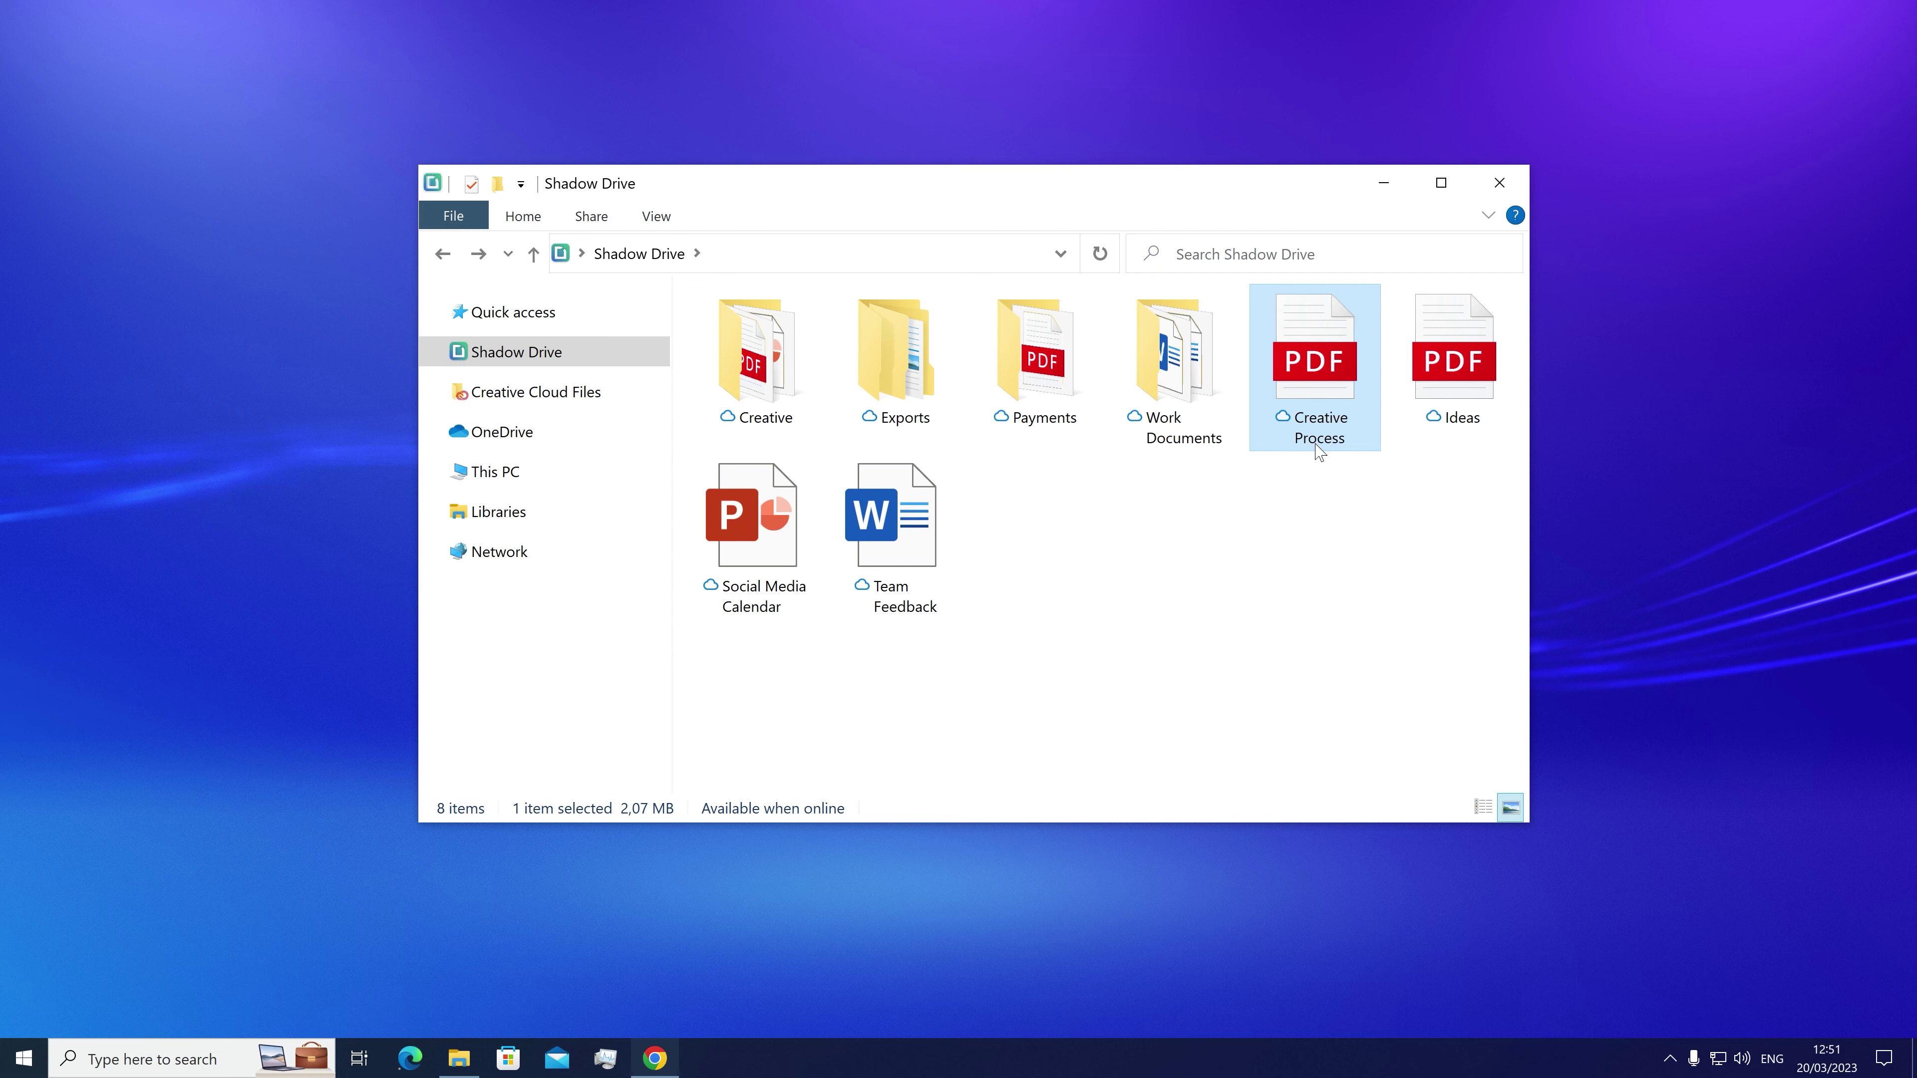
Step: Rename Creative Process to 'Creative Request' and add Creative Board from the desktop to Shadow Drive
{"action": "key", "text": "F2"}
{"action": "type", "text": "Creative"}
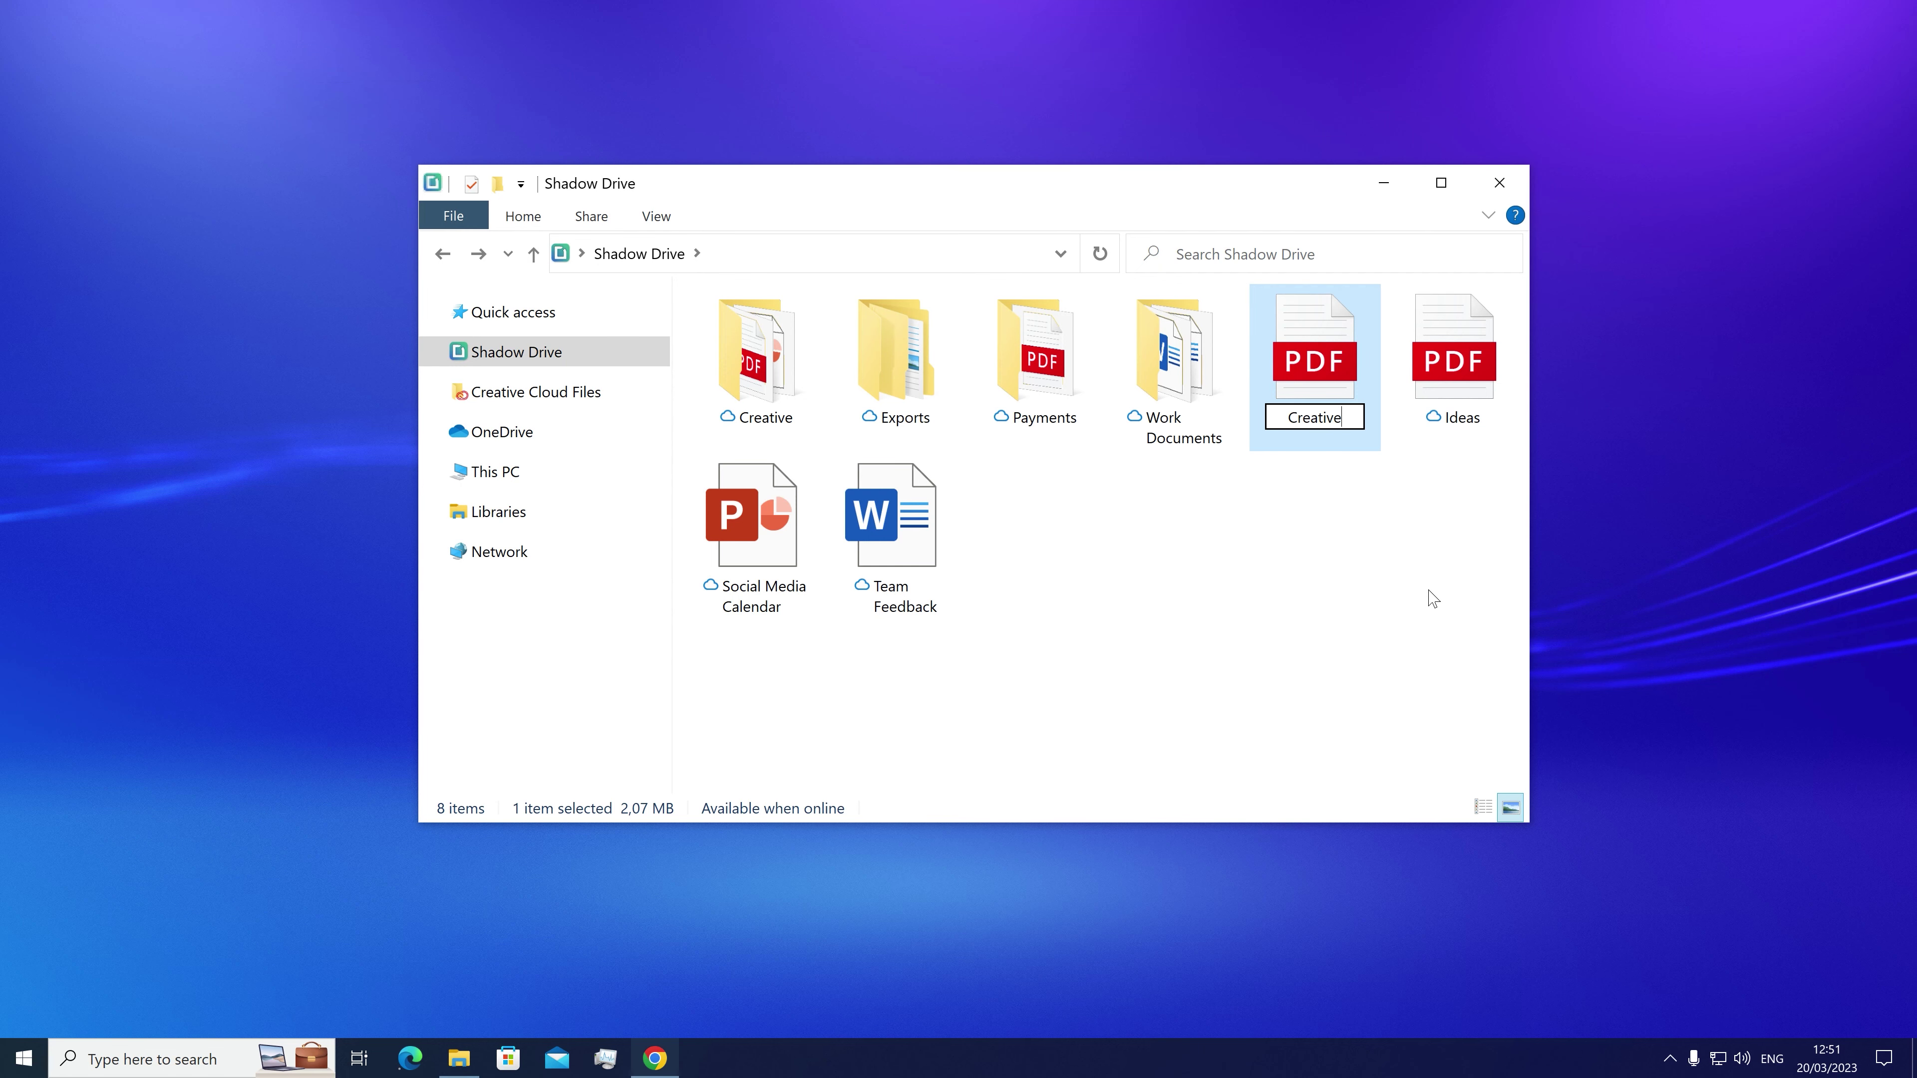
{"action": "type", "text": " Request"}
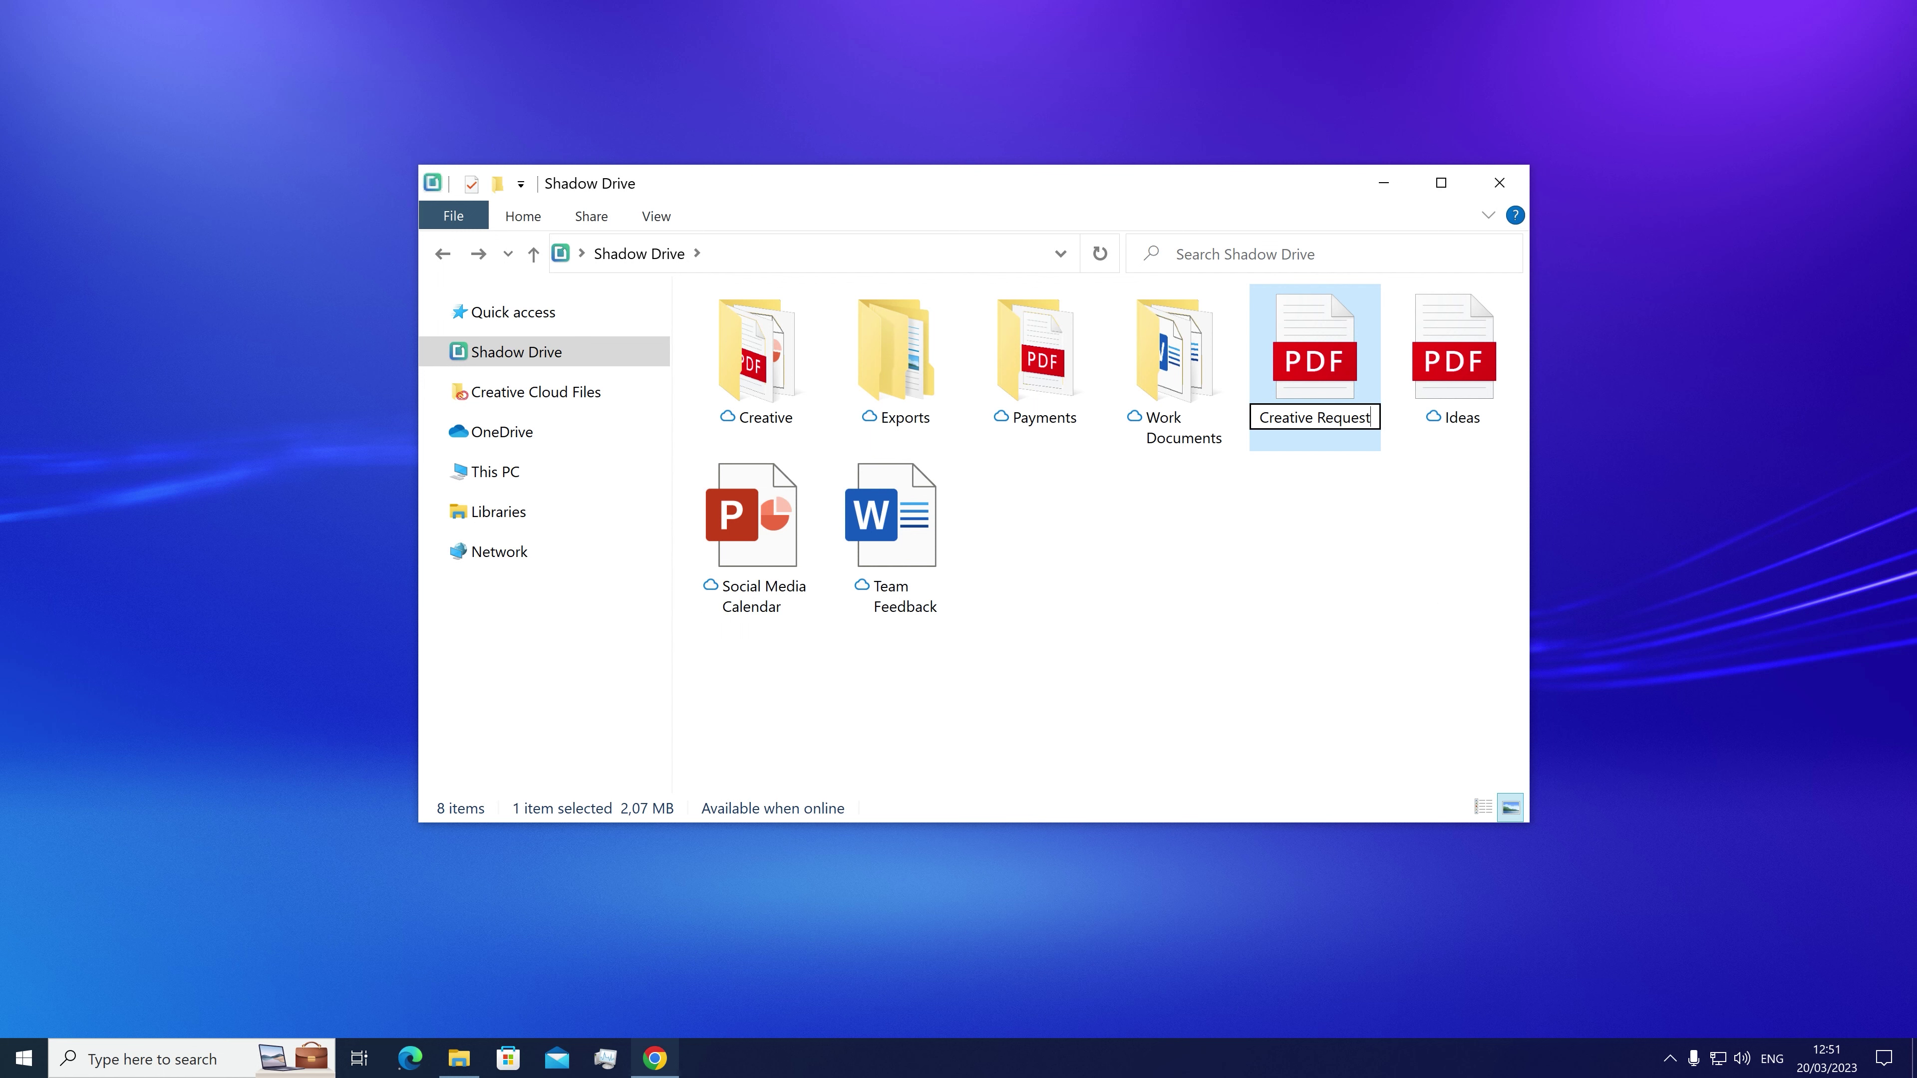
{"action": "key", "text": "Return"}
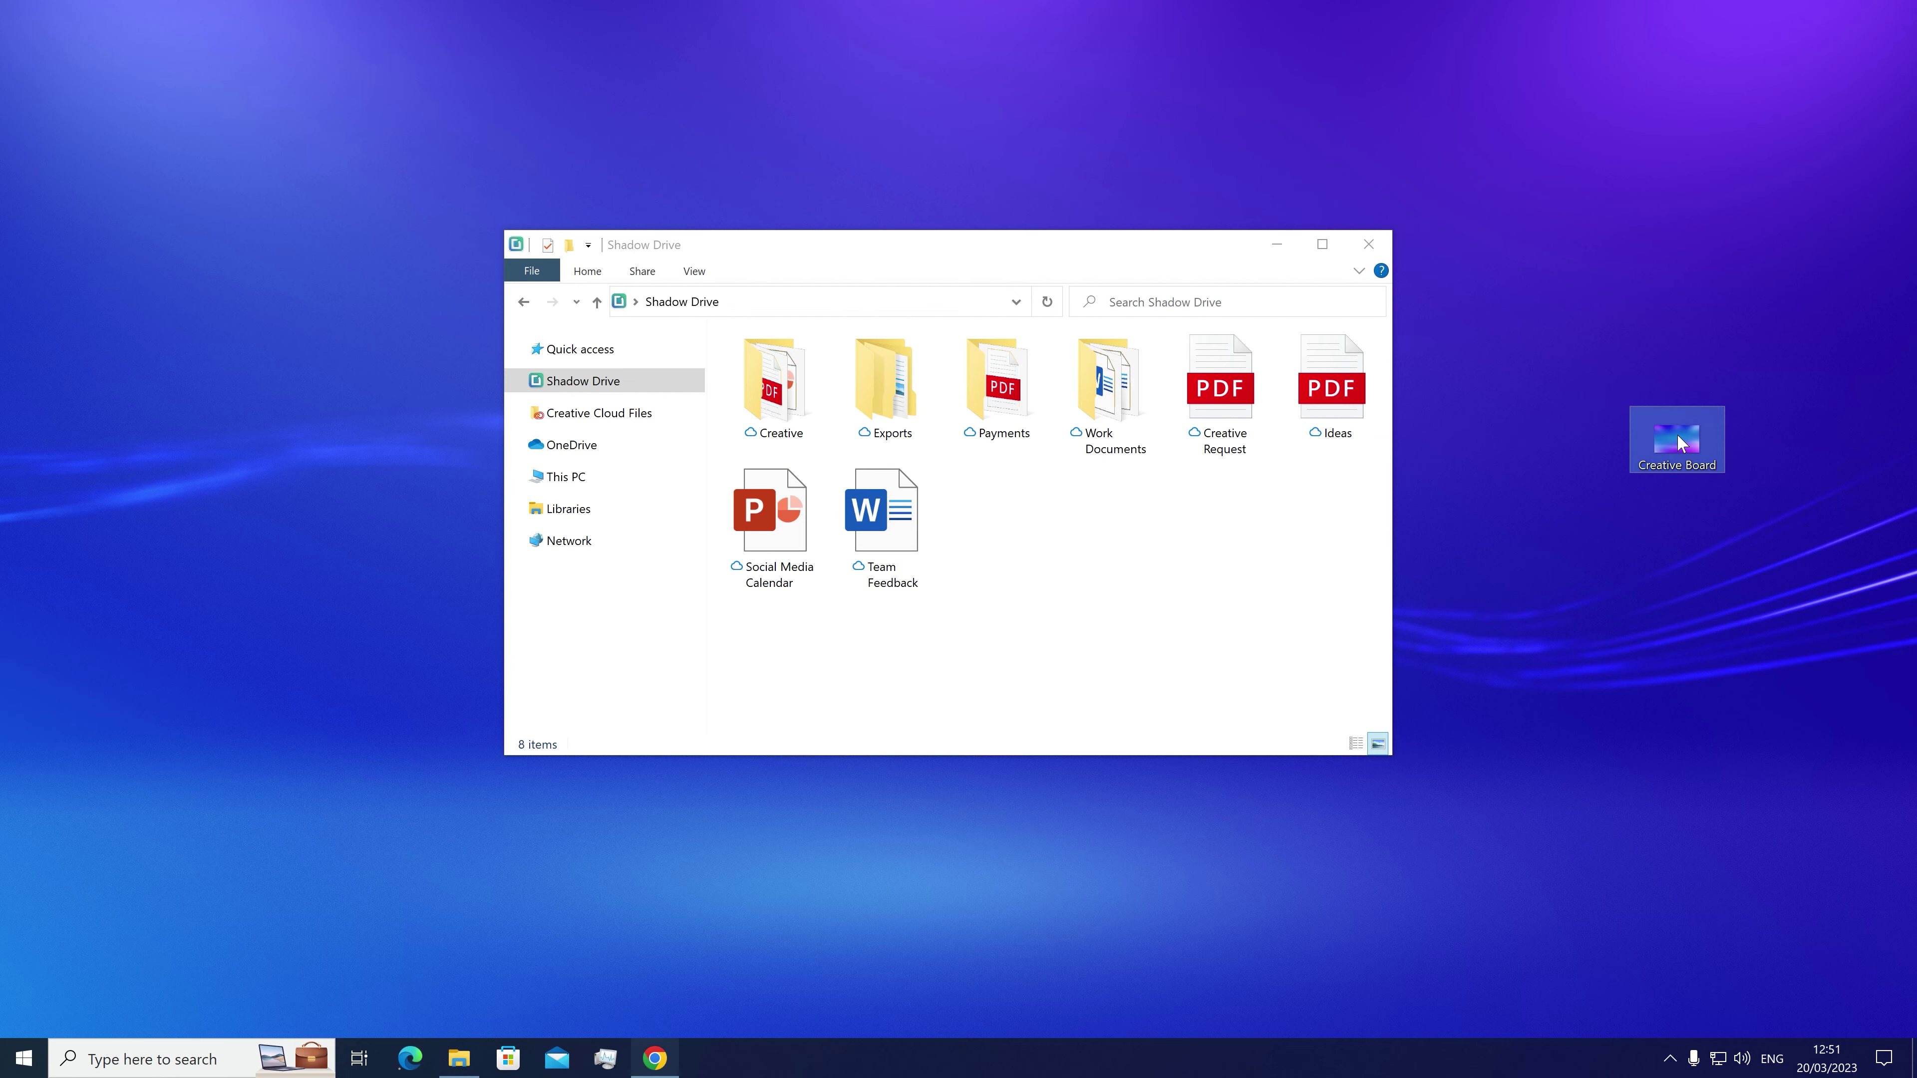
{"action": "left_click_drag", "start_coordinate": [1682, 445], "coordinate": [1230, 522]}
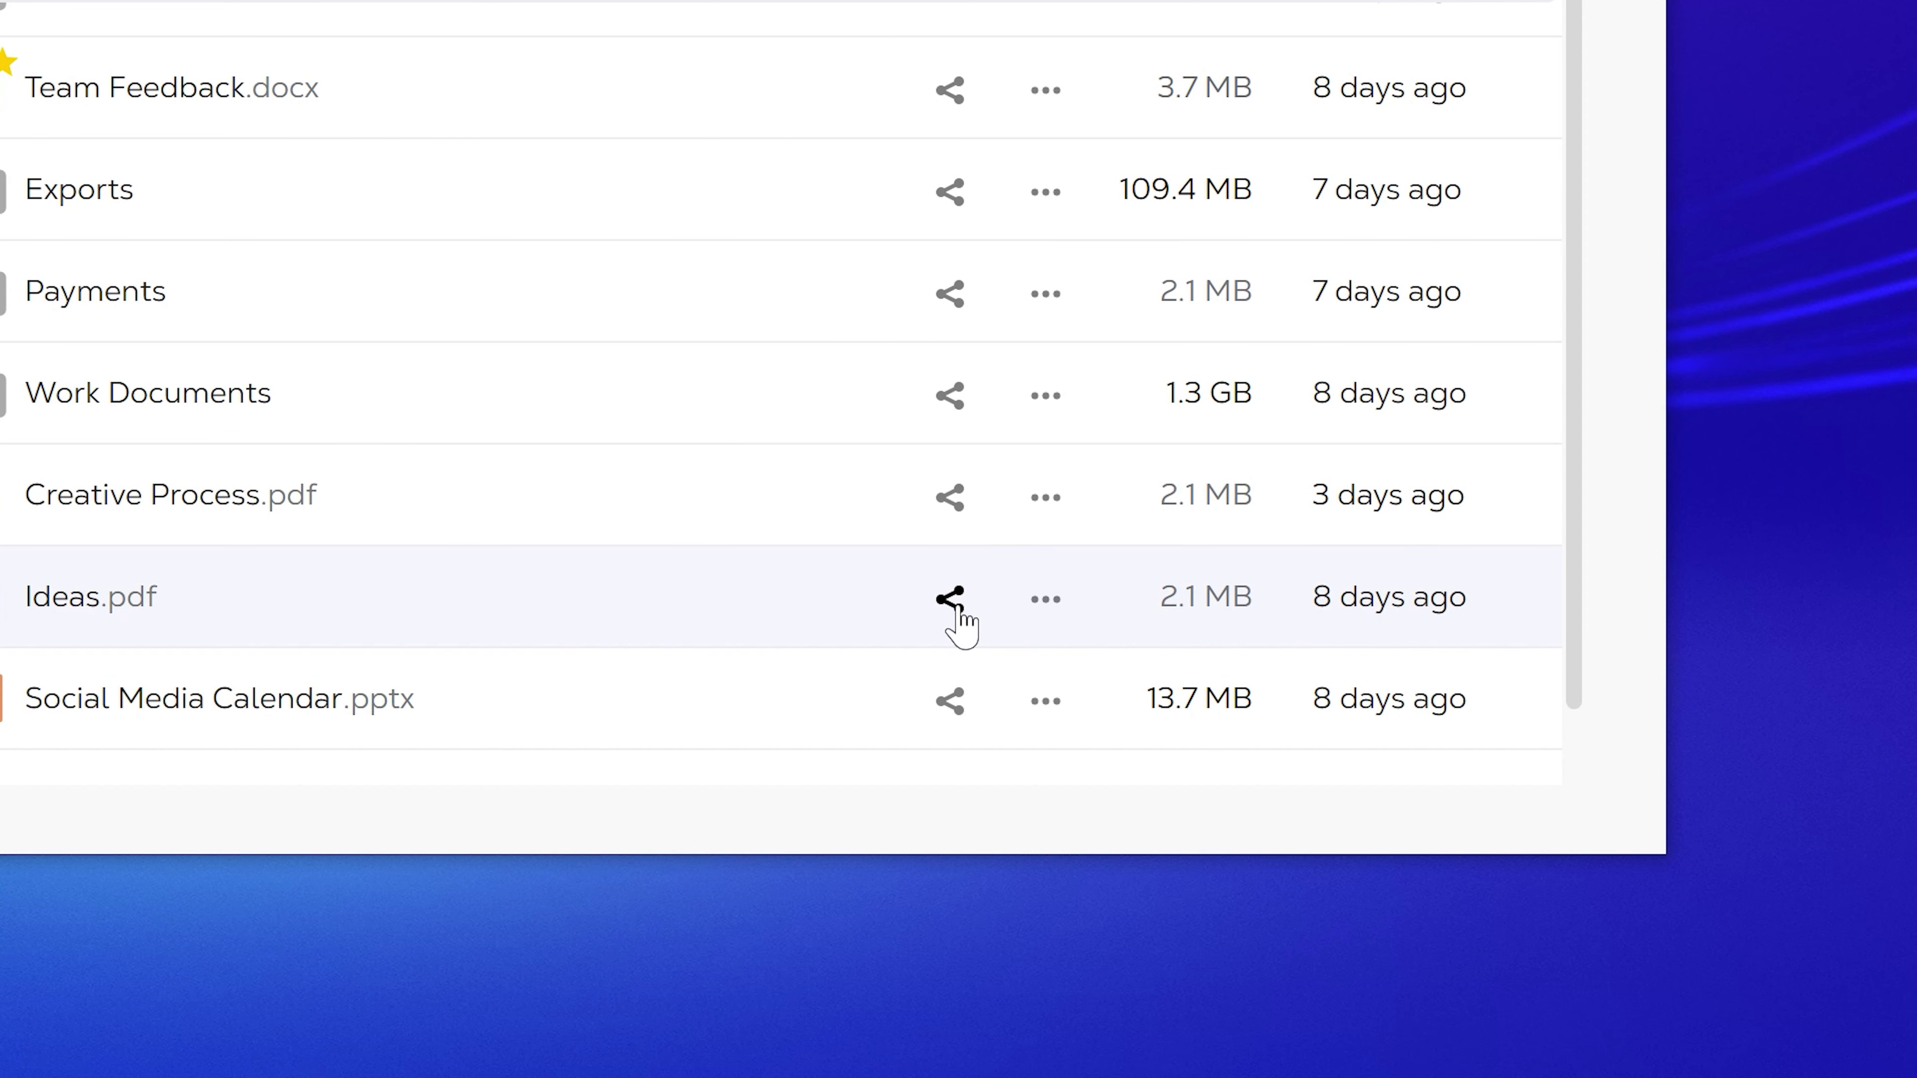
Step: Share Ideas.pdf from the web file list with the colleague's e-mail address
{"action": "left_click", "coordinate": [954, 602]}
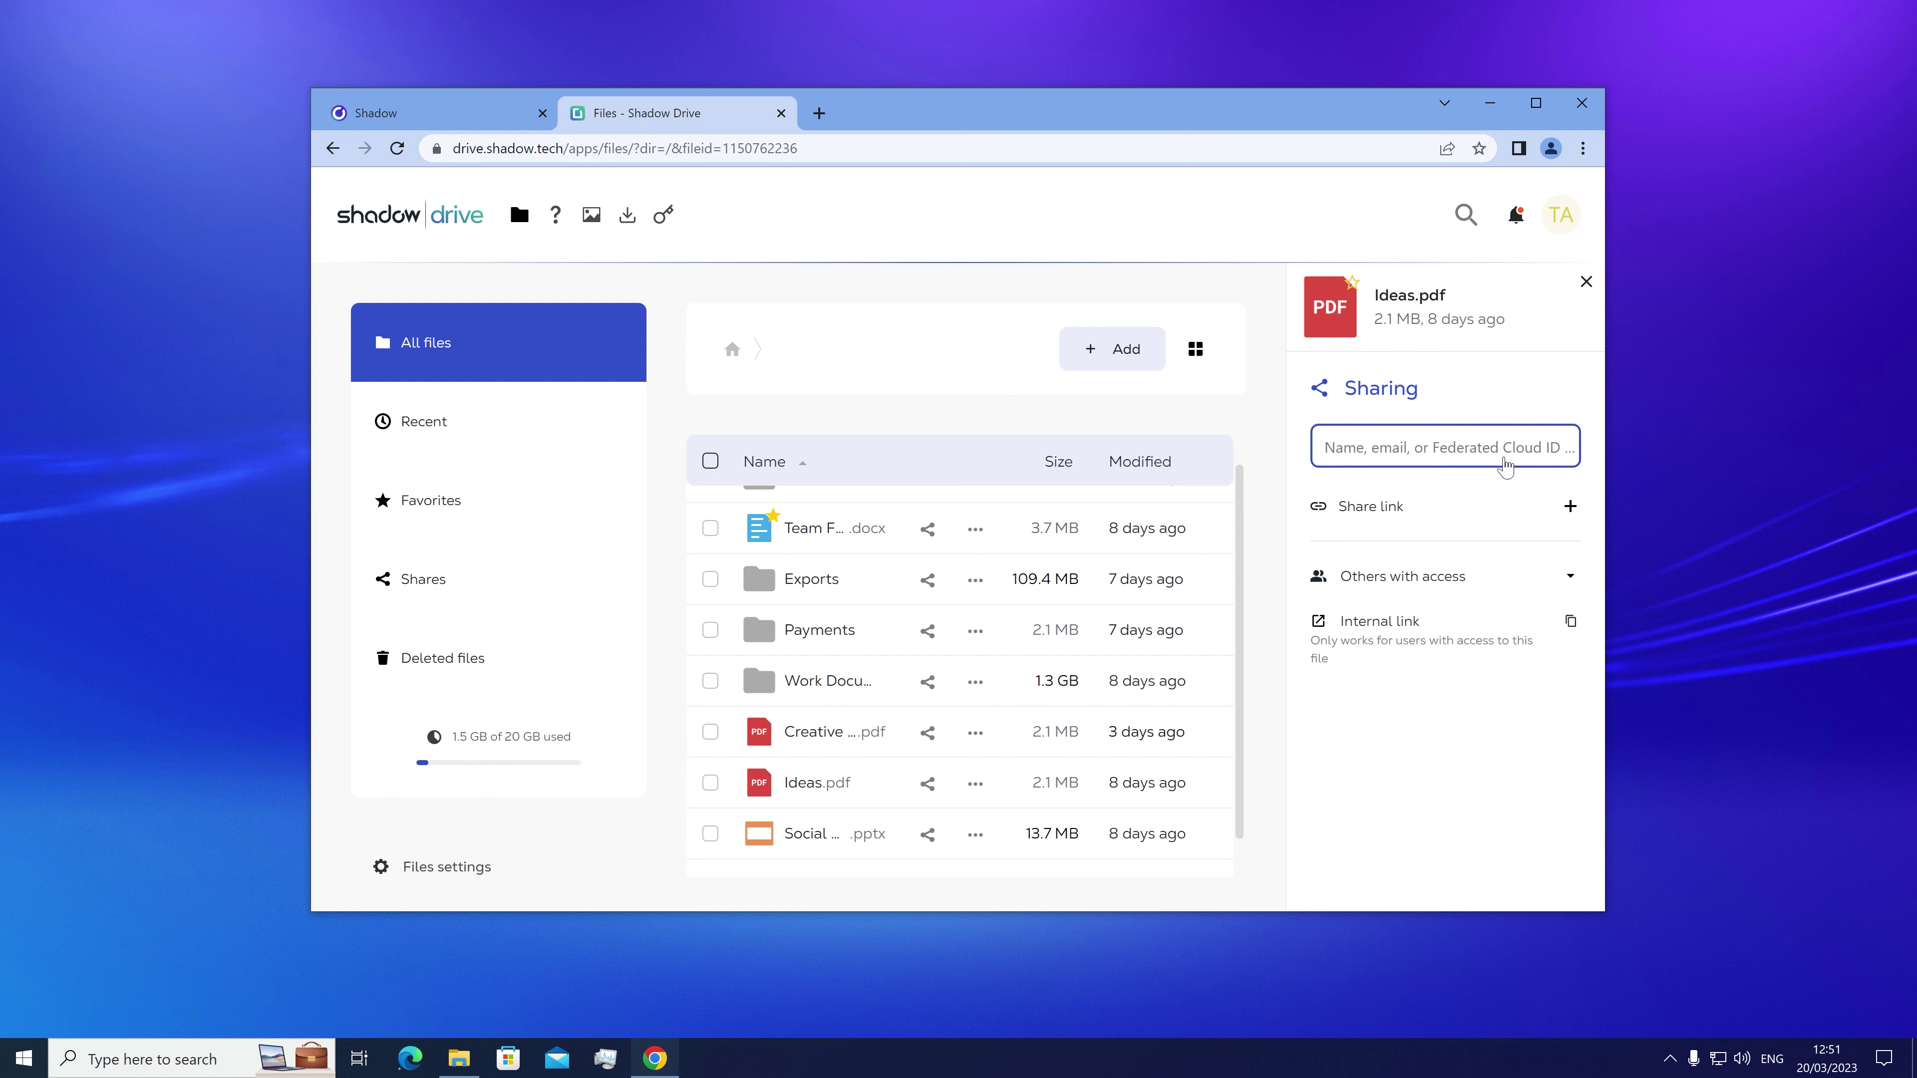
{"action": "left_click", "coordinate": [1503, 463]}
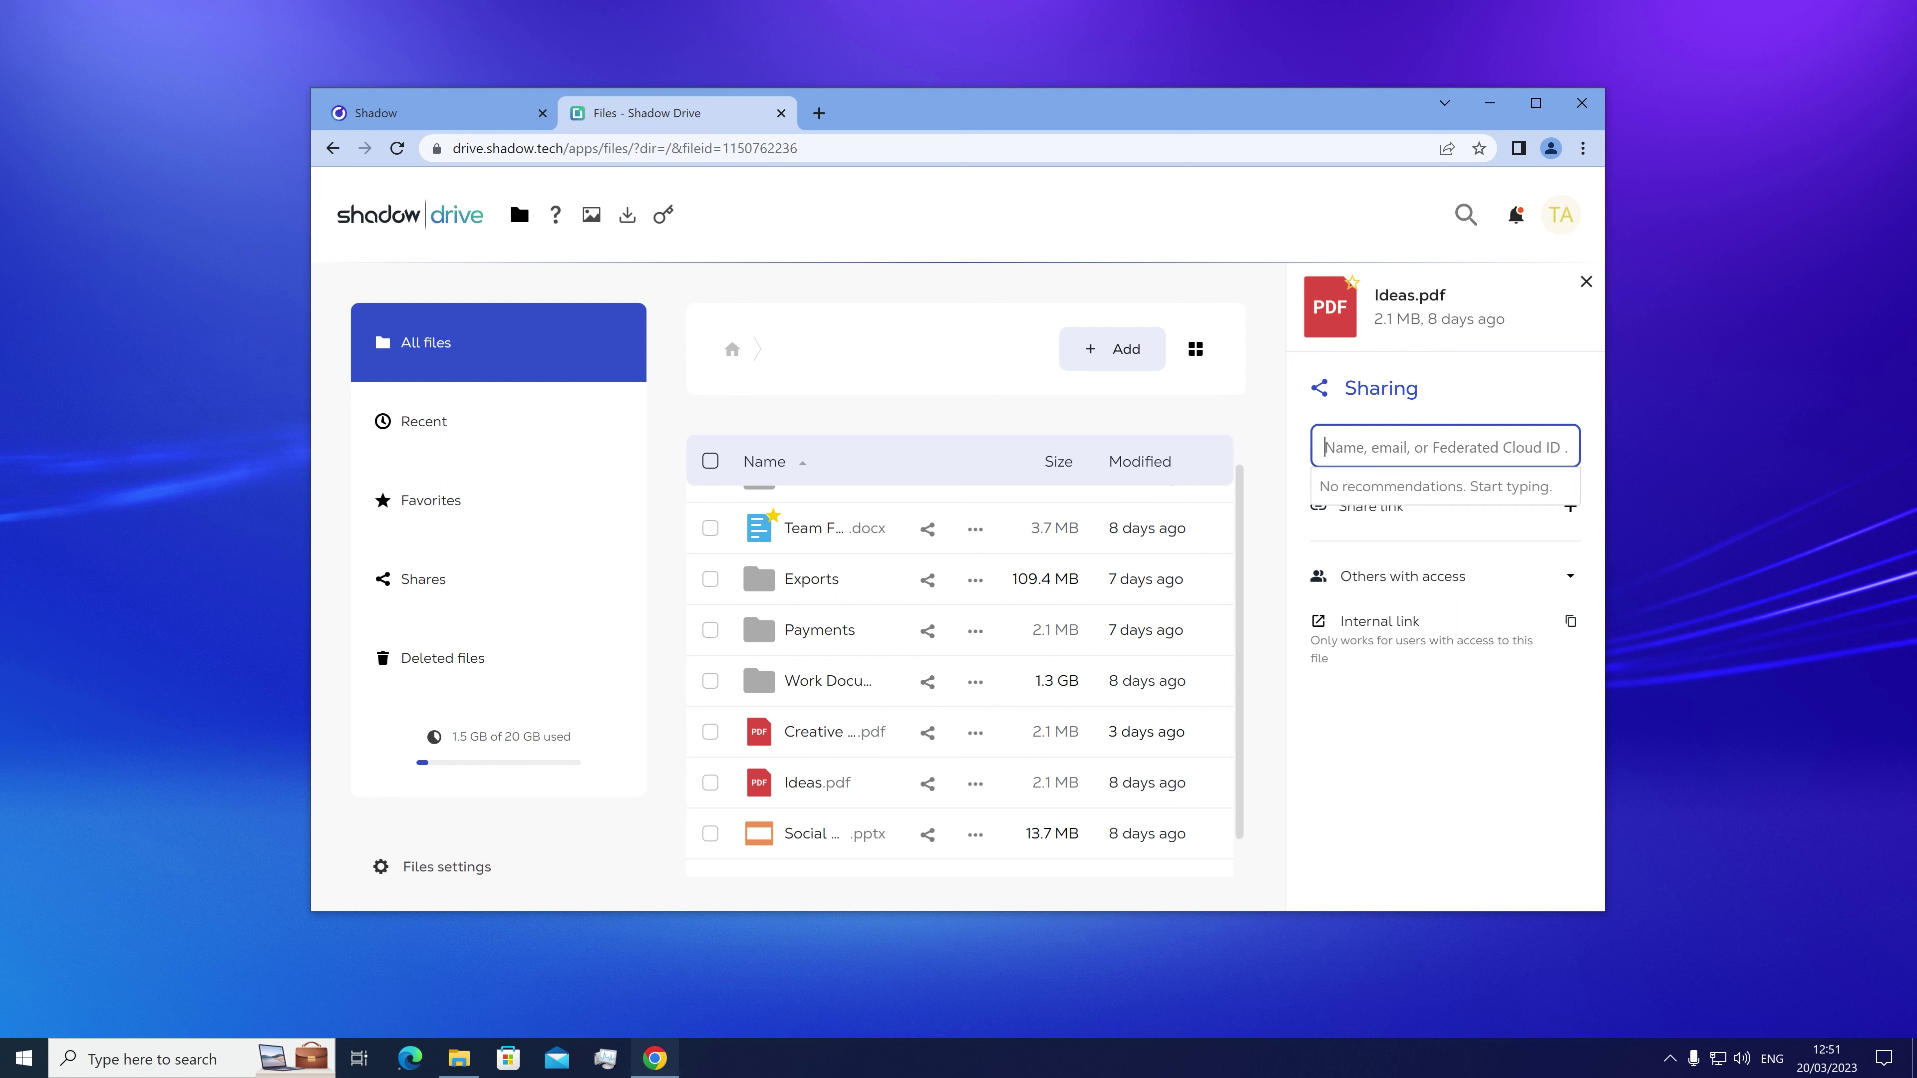
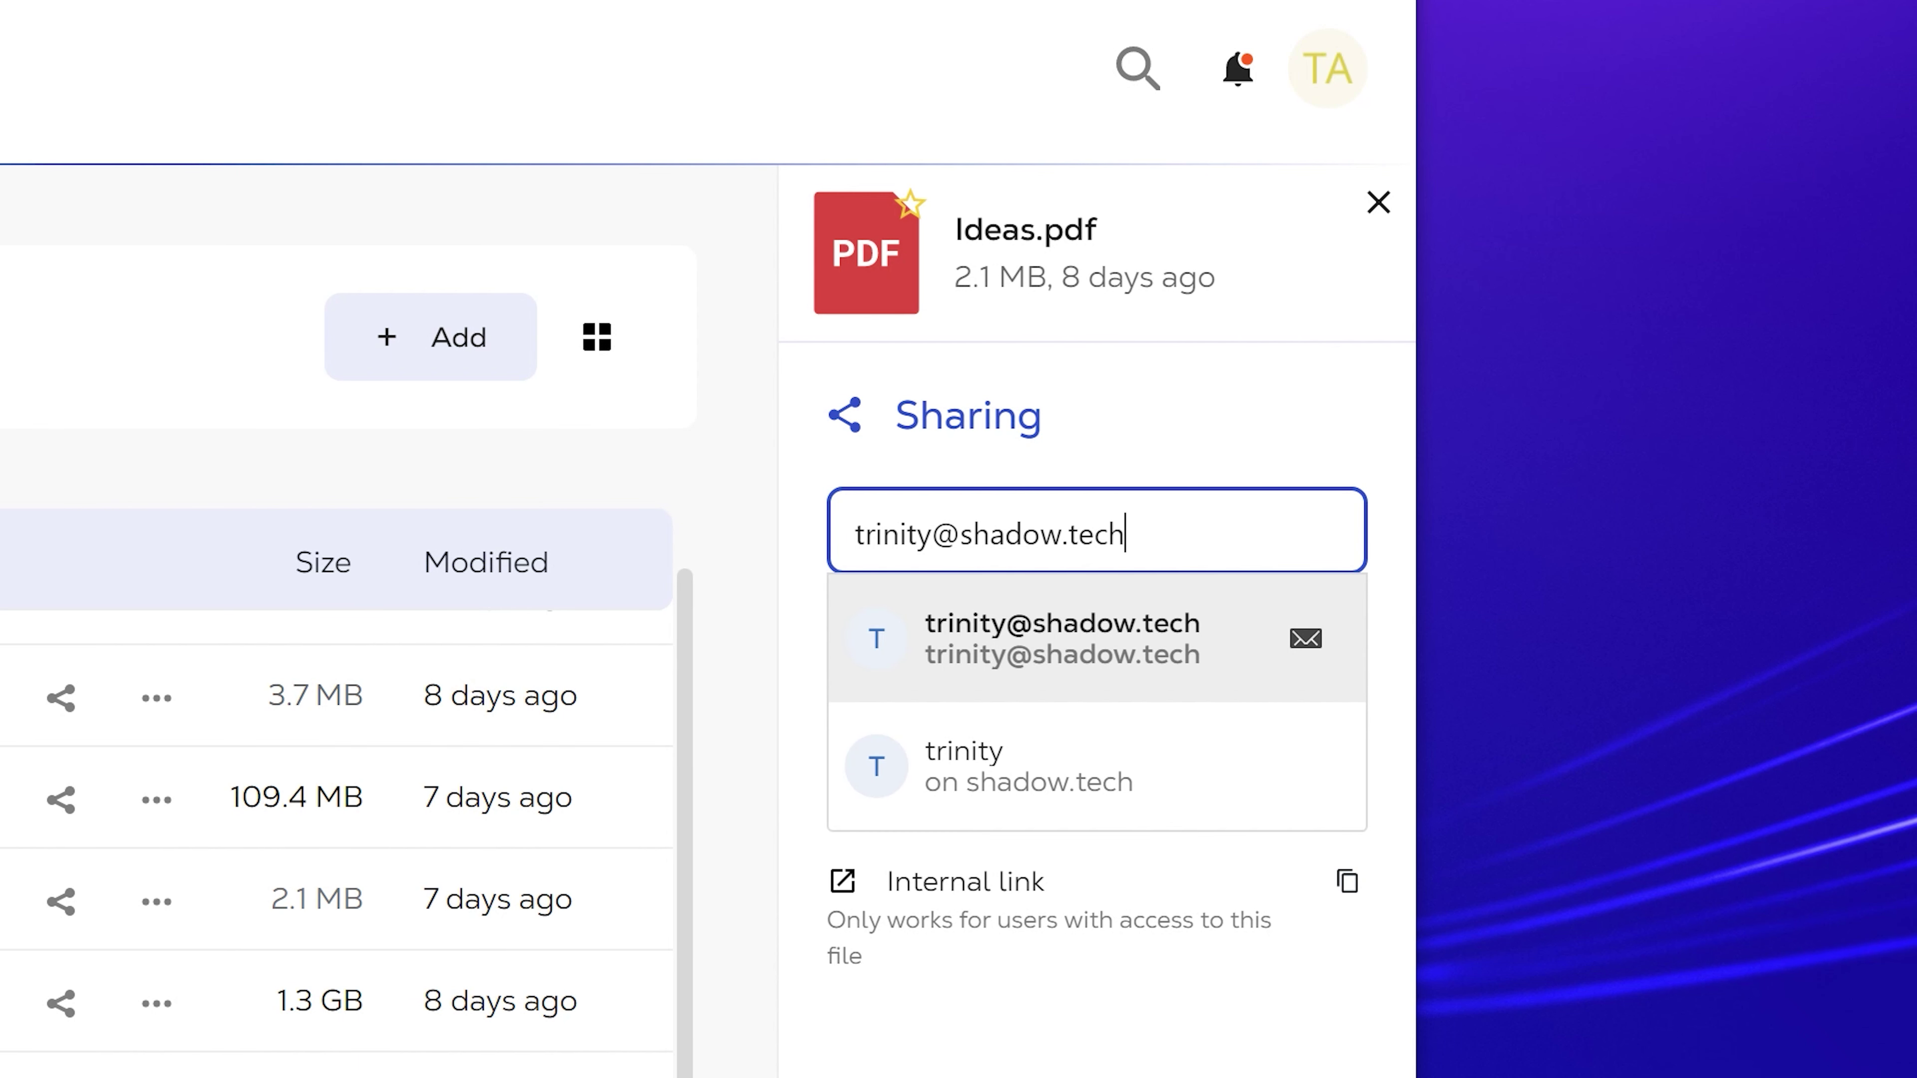
{"action": "left_click", "coordinate": [1195, 656]}
{"action": "left_click", "coordinate": [1194, 655]}
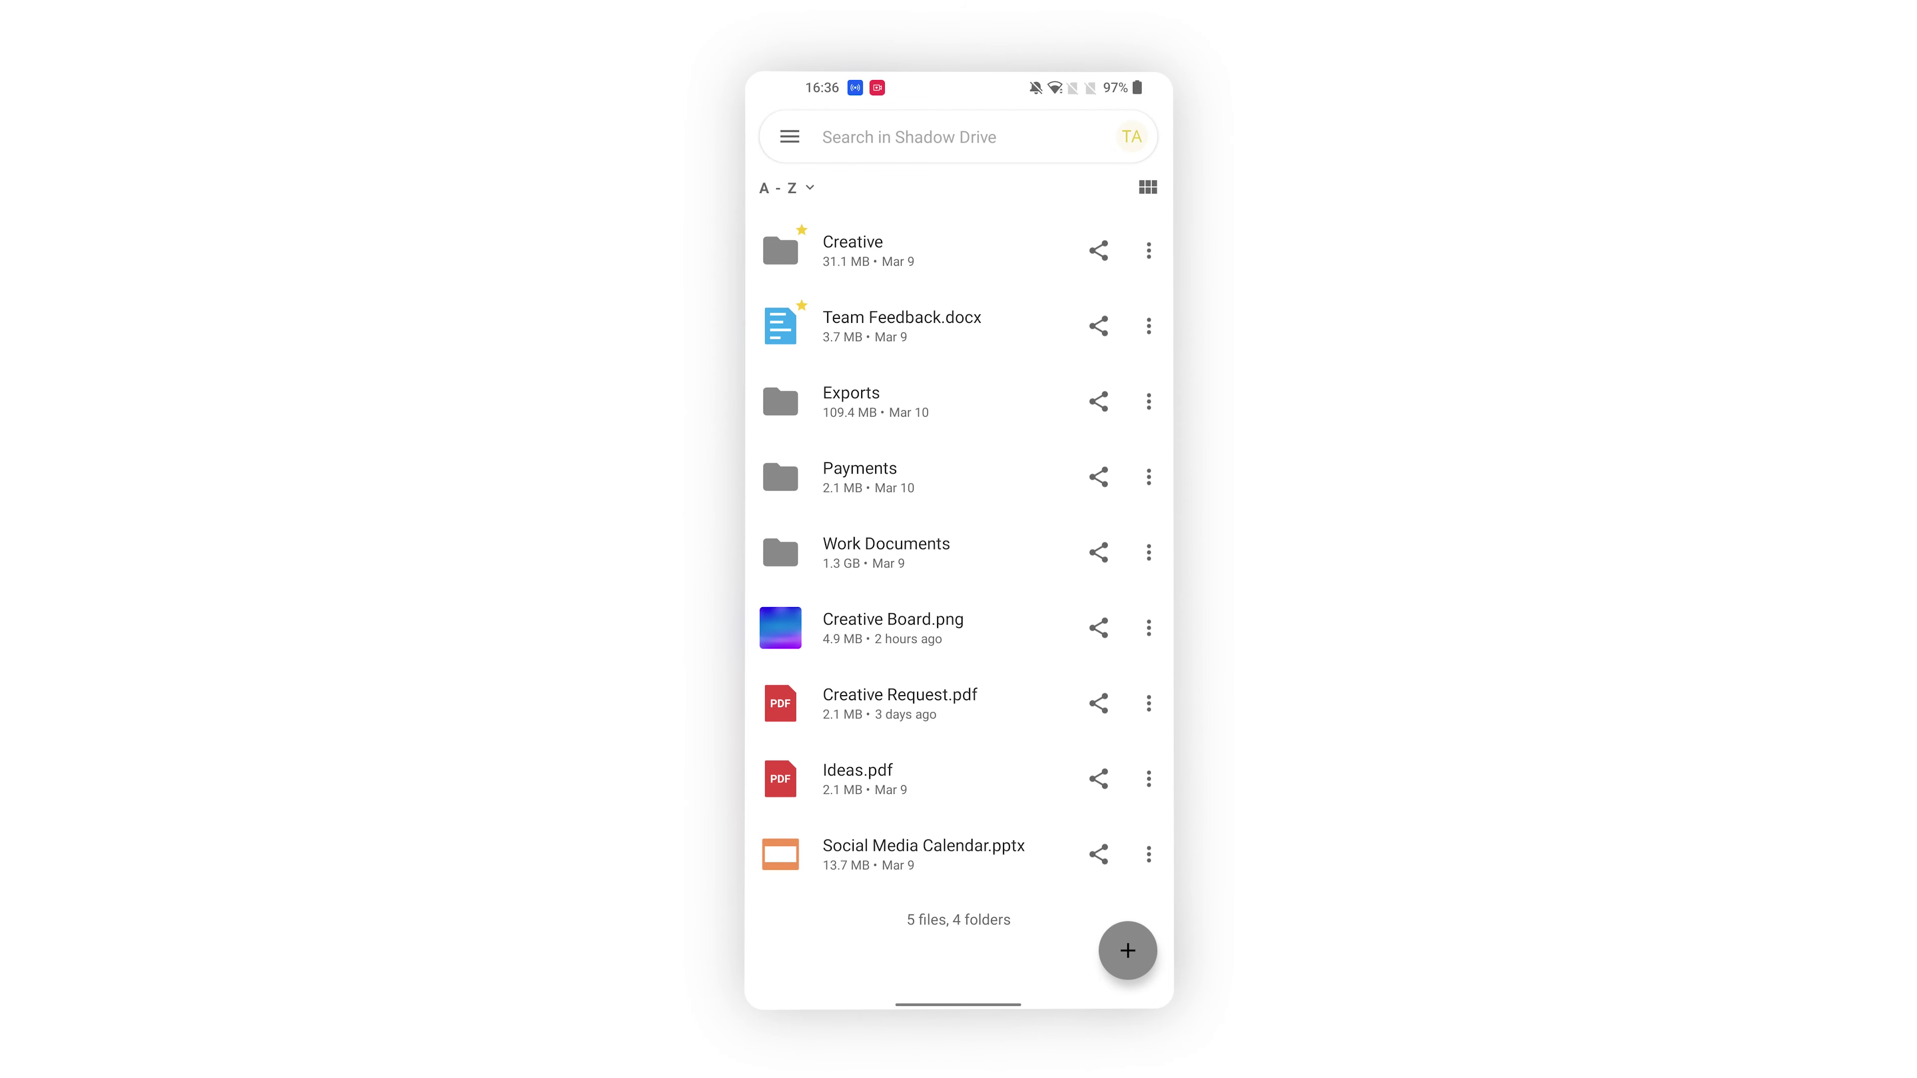
Step: On Android, send a View only share of Ideas.pdf to the colleague's e-mail address
{"action": "left_click", "coordinate": [1098, 778]}
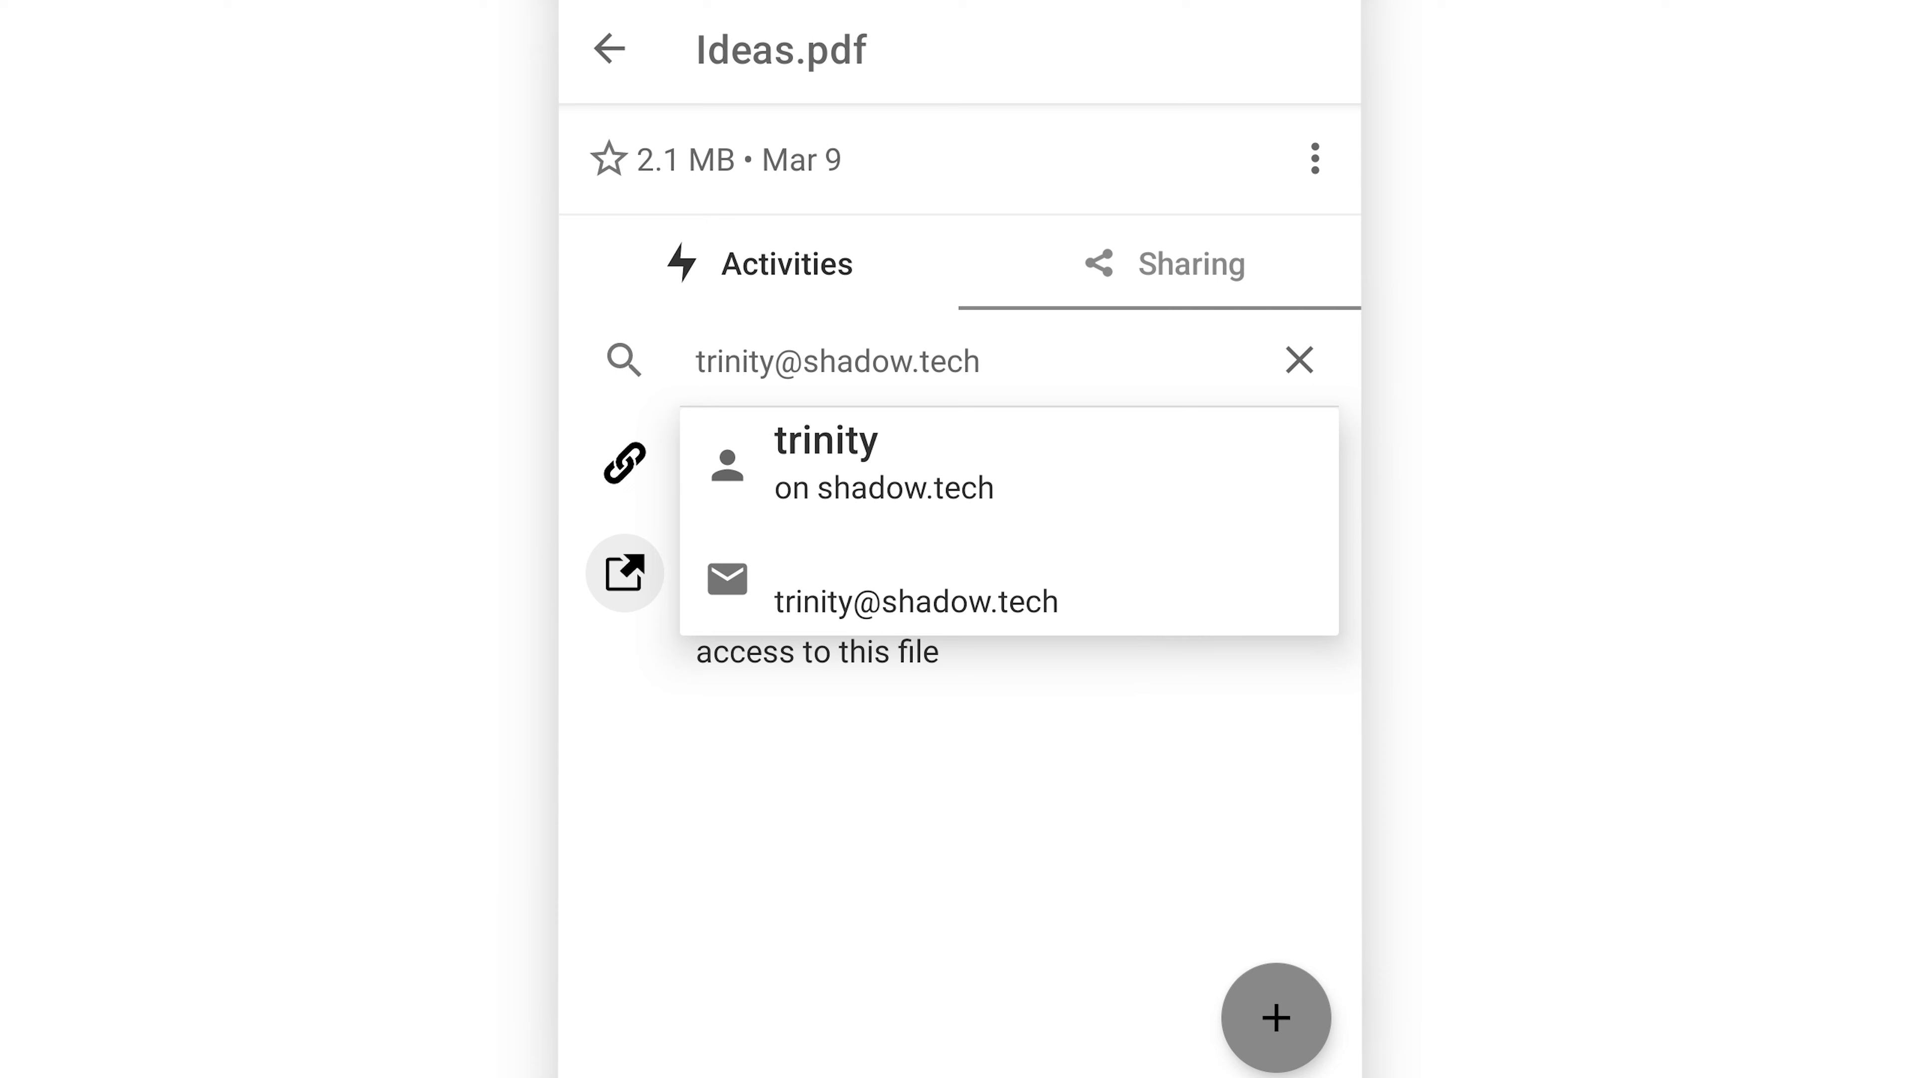
{"action": "left_click", "coordinate": [1087, 604]}
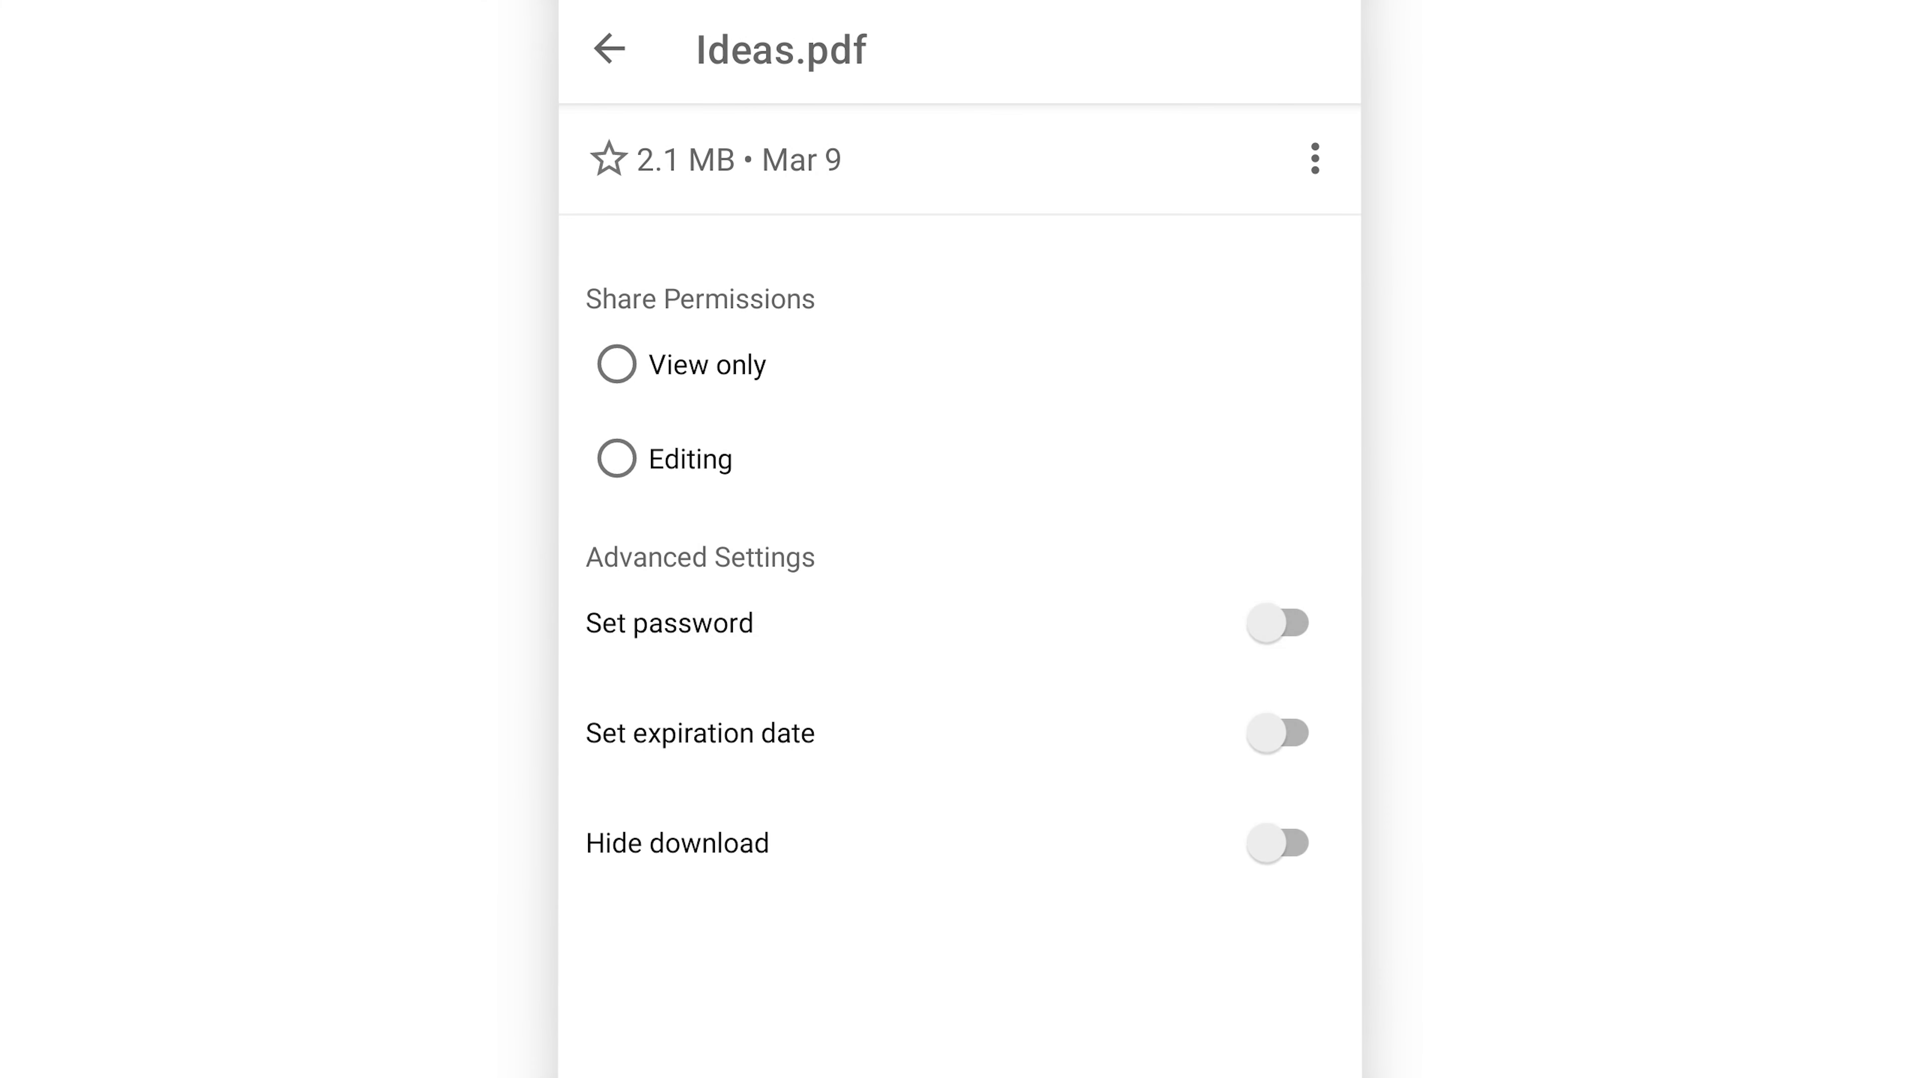
{"action": "left_click", "coordinate": [617, 365]}
{"action": "left_click", "coordinate": [1062, 954]}
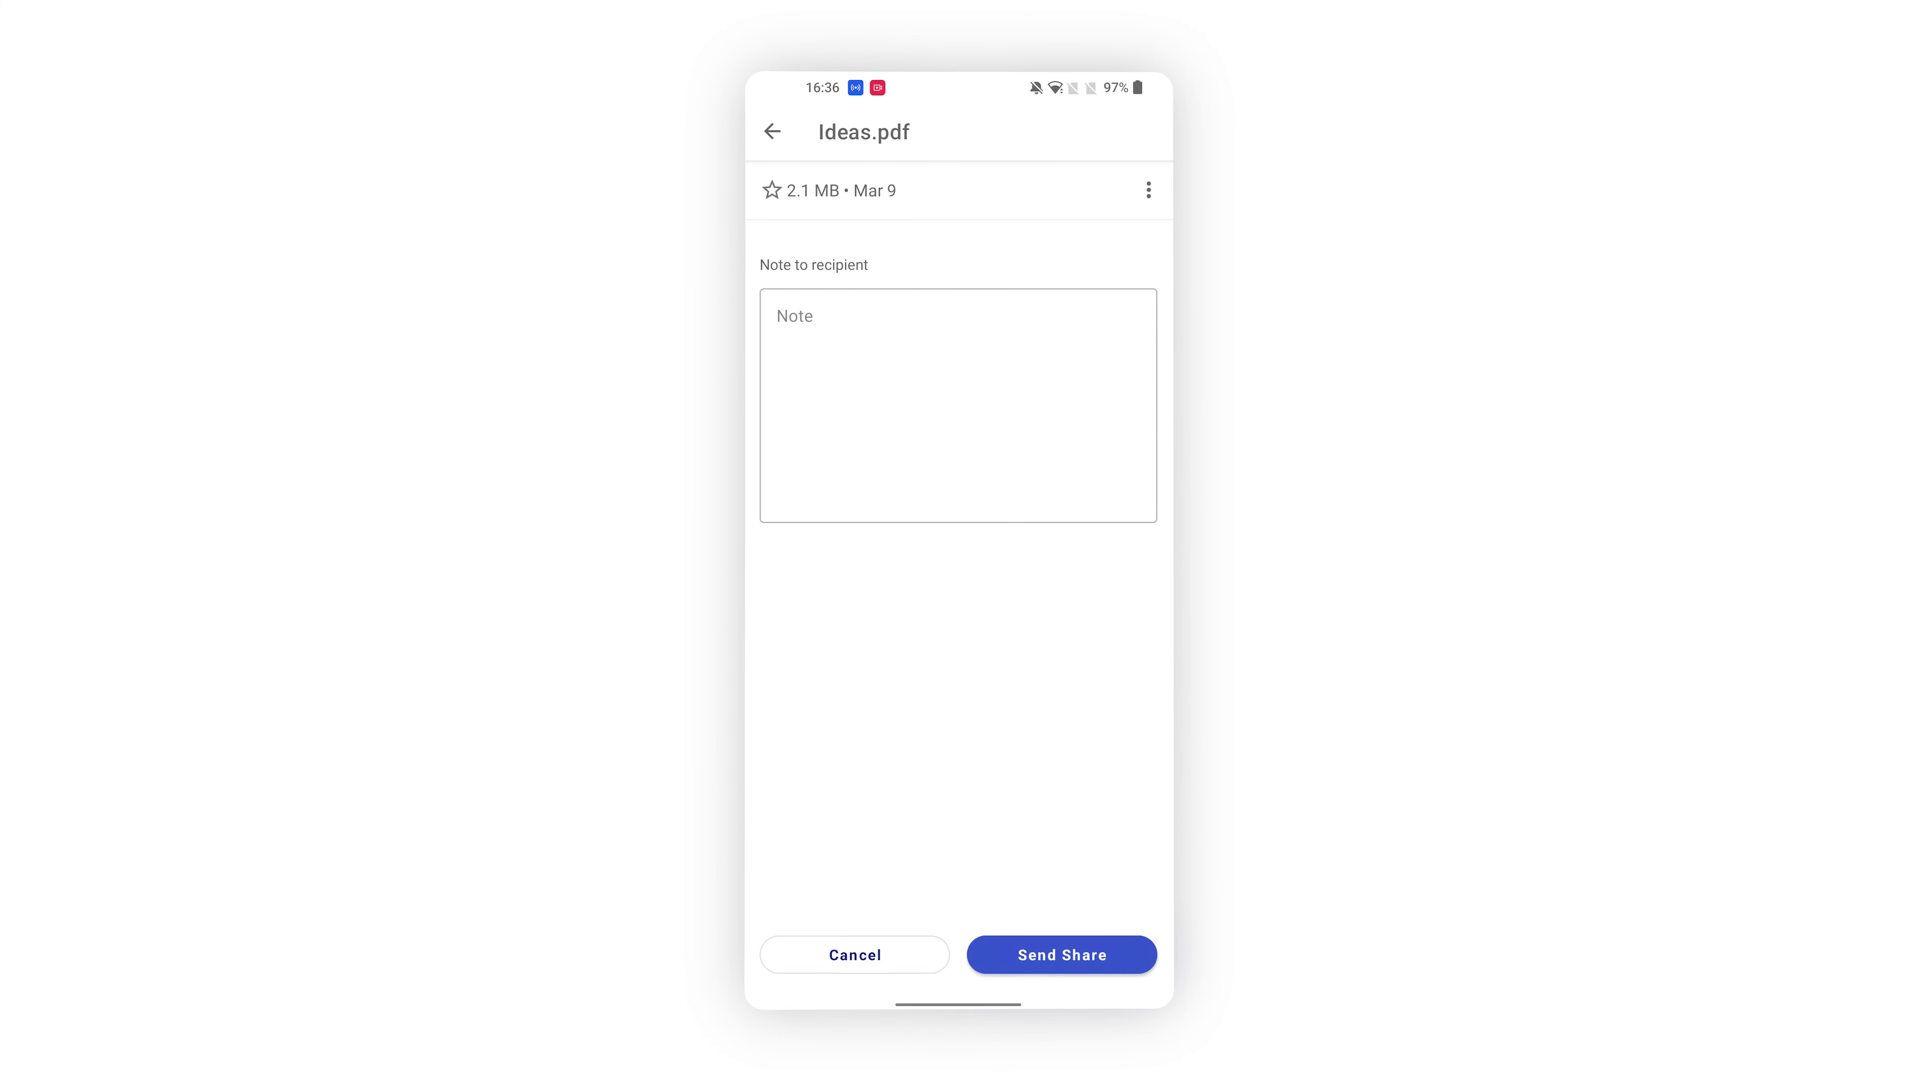
{"action": "left_click", "coordinate": [1061, 954]}
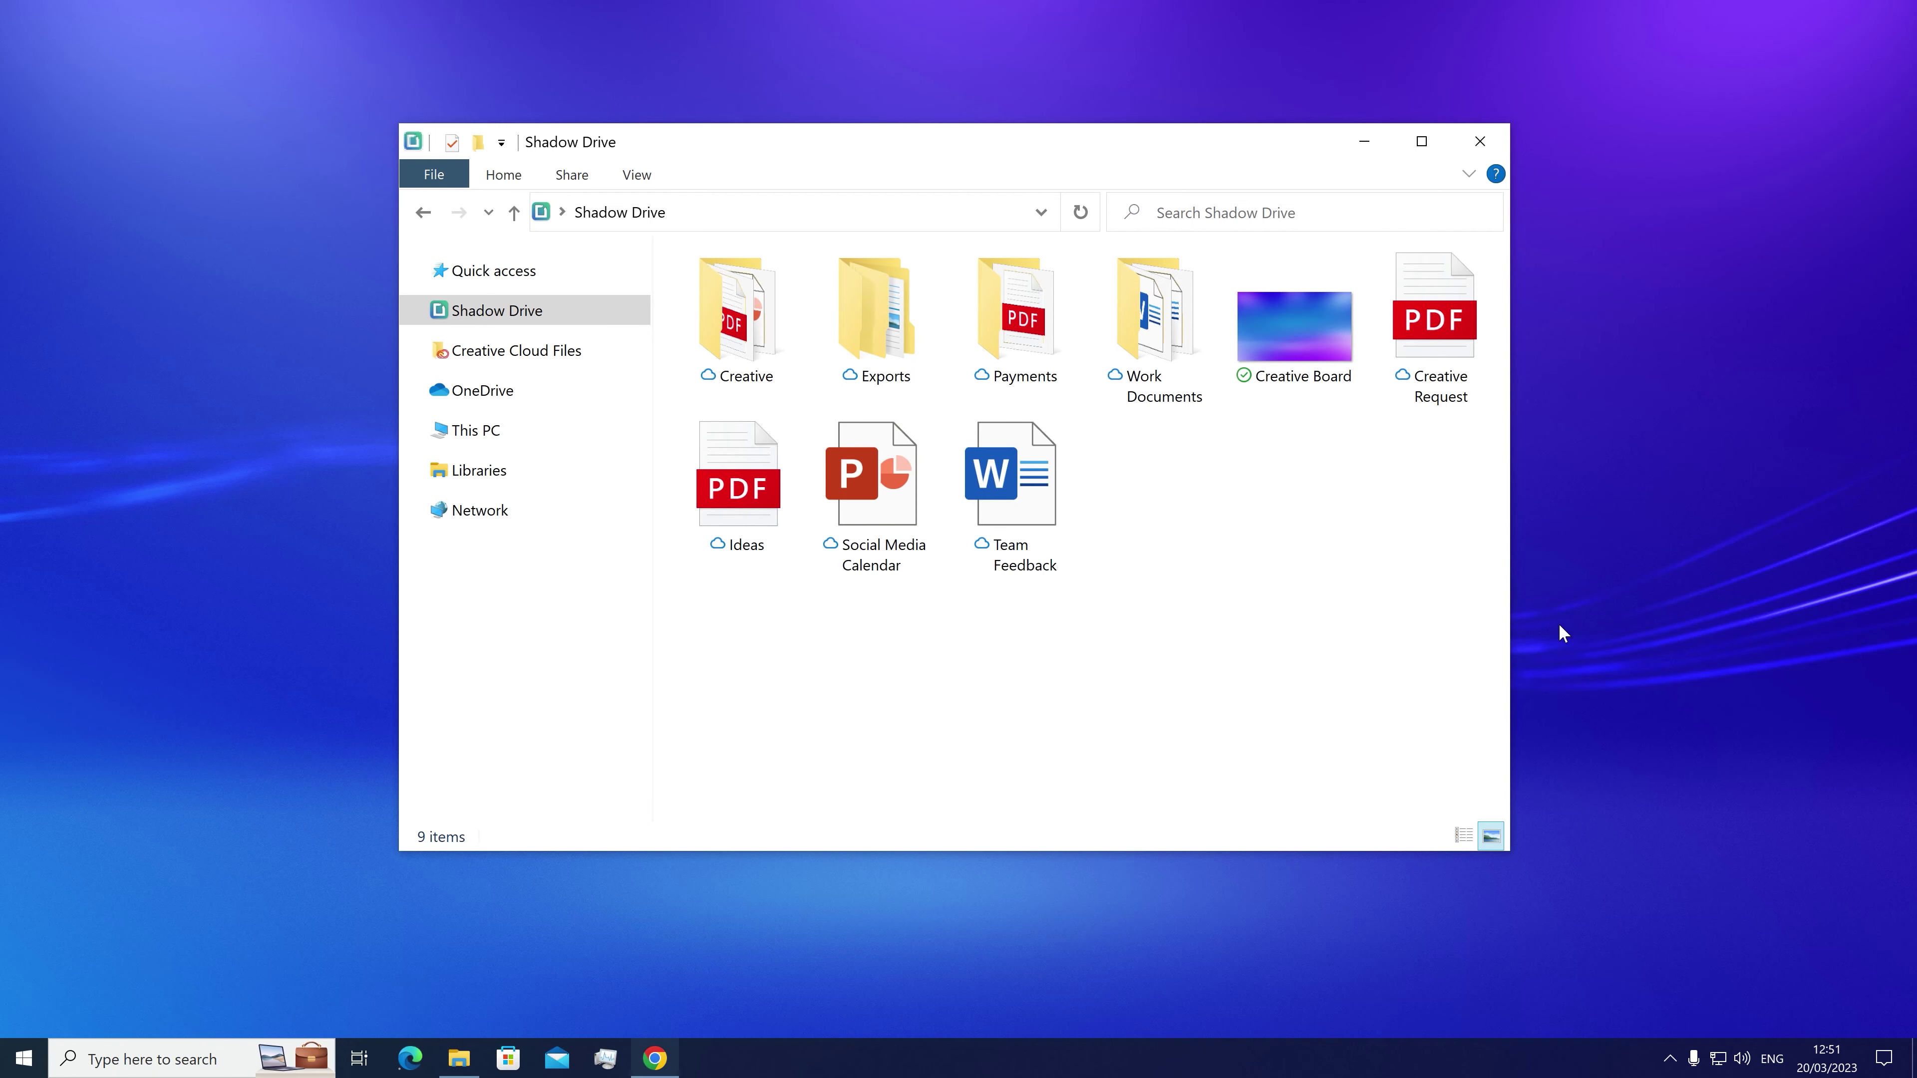
Step: Share Ideas.pdf from File Explorer's Shadow Drive folder with the colleague's e-mail, editing left unchecked
{"action": "right_click", "coordinate": [740, 512]}
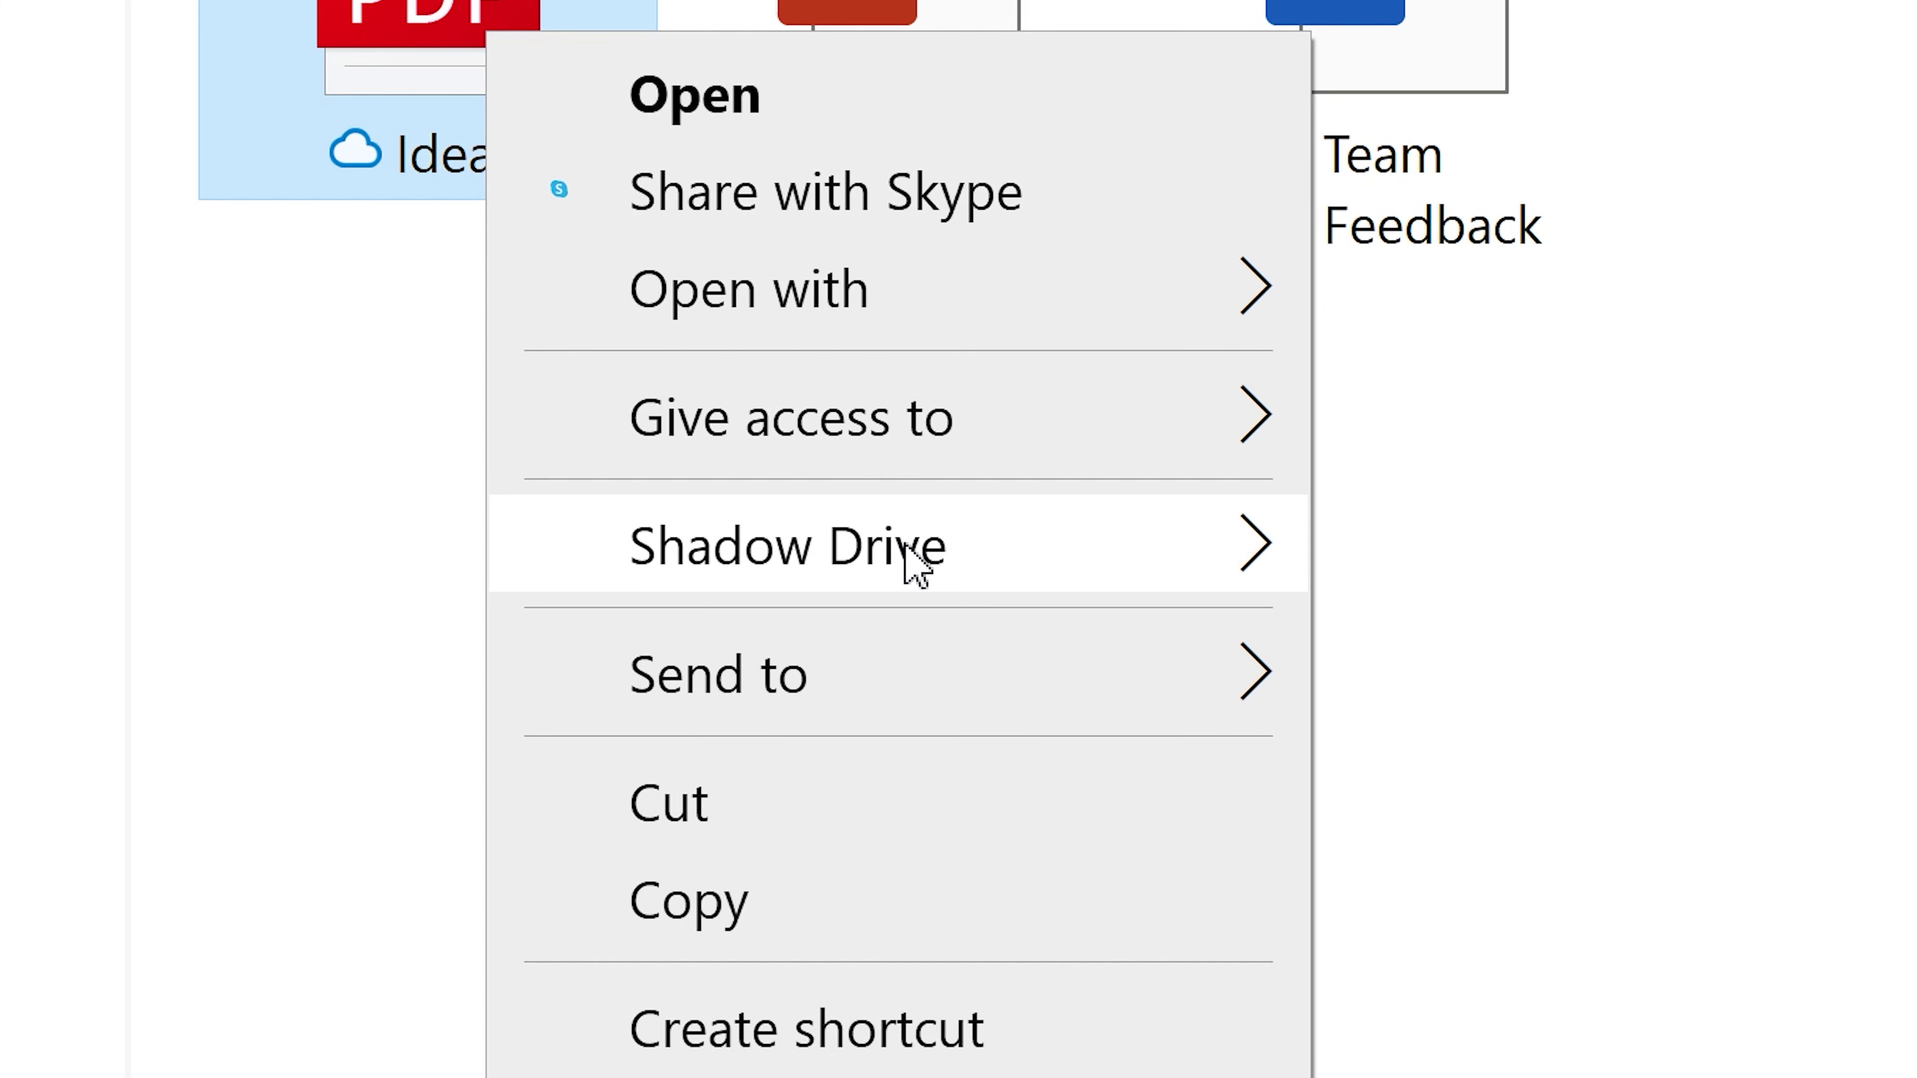
{"action": "mouse_move", "coordinate": [858, 656]}
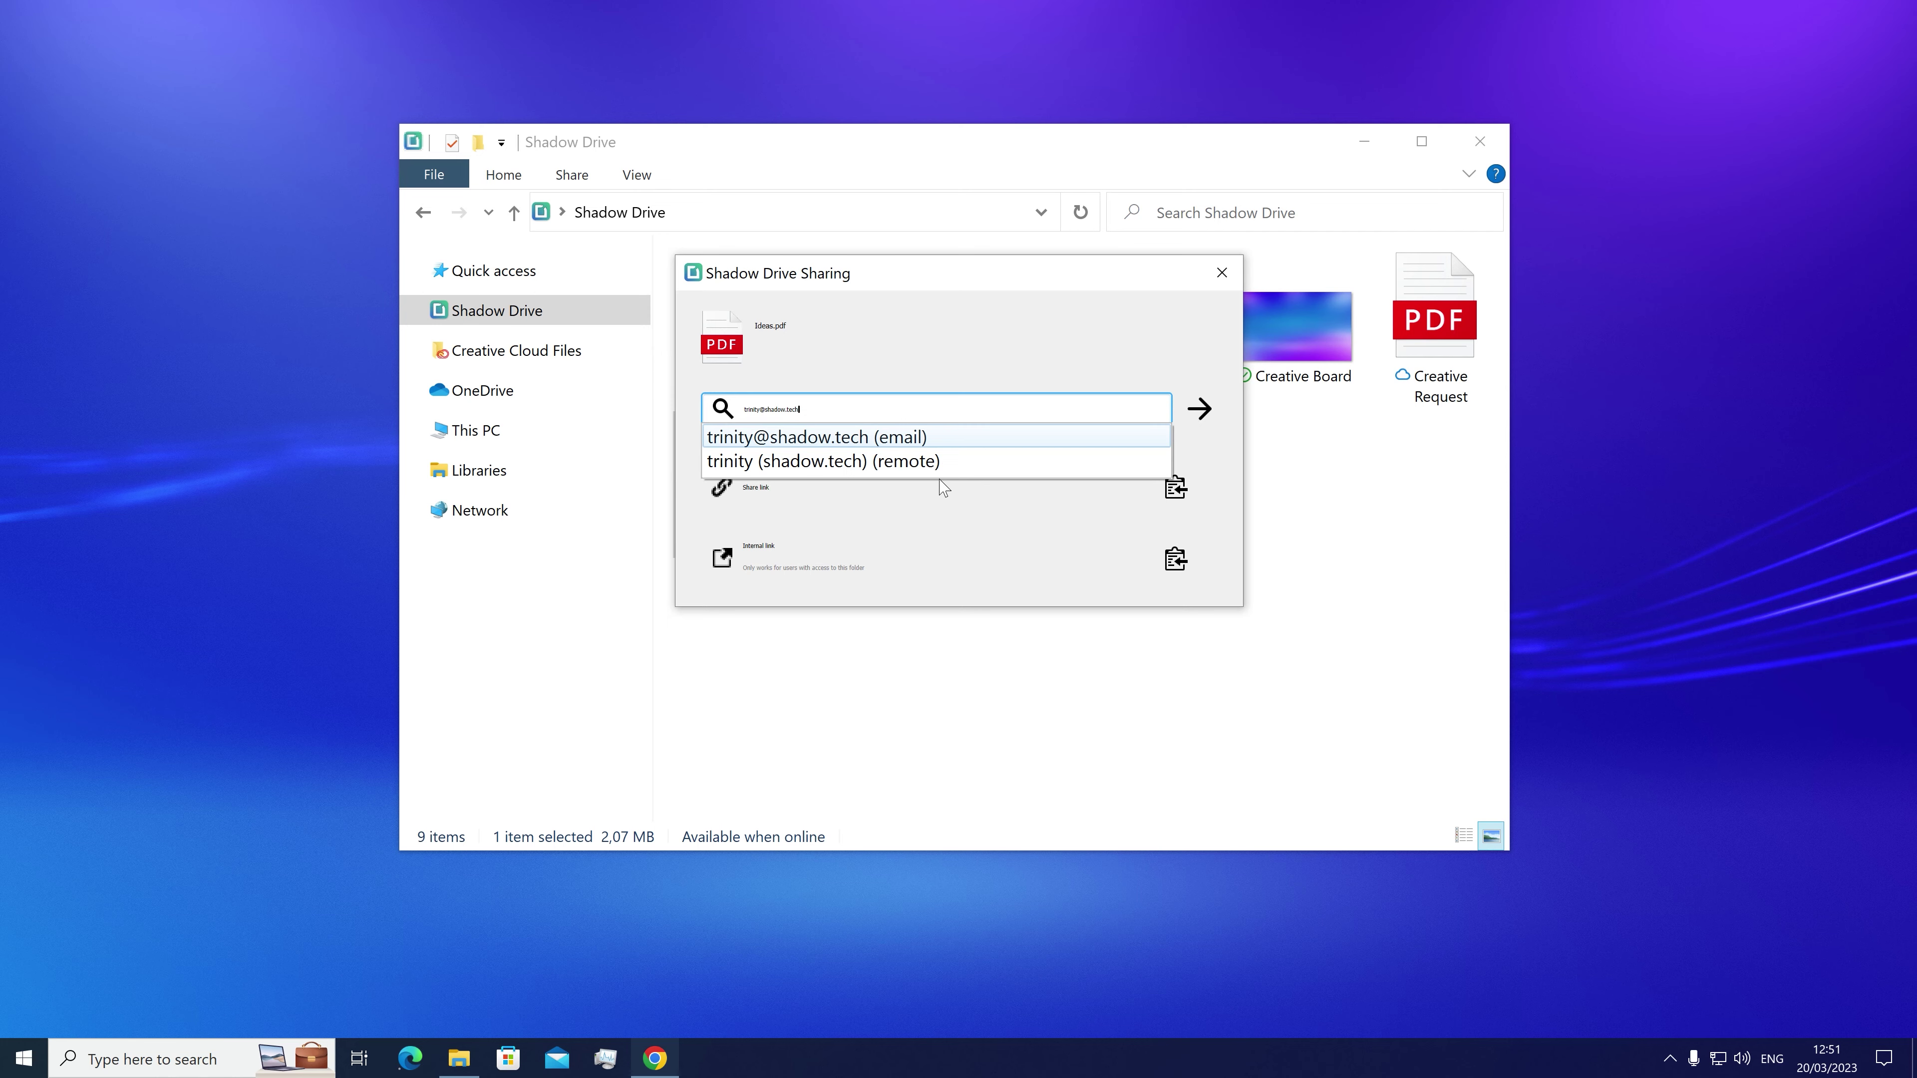
{"action": "left_click", "coordinate": [905, 442]}
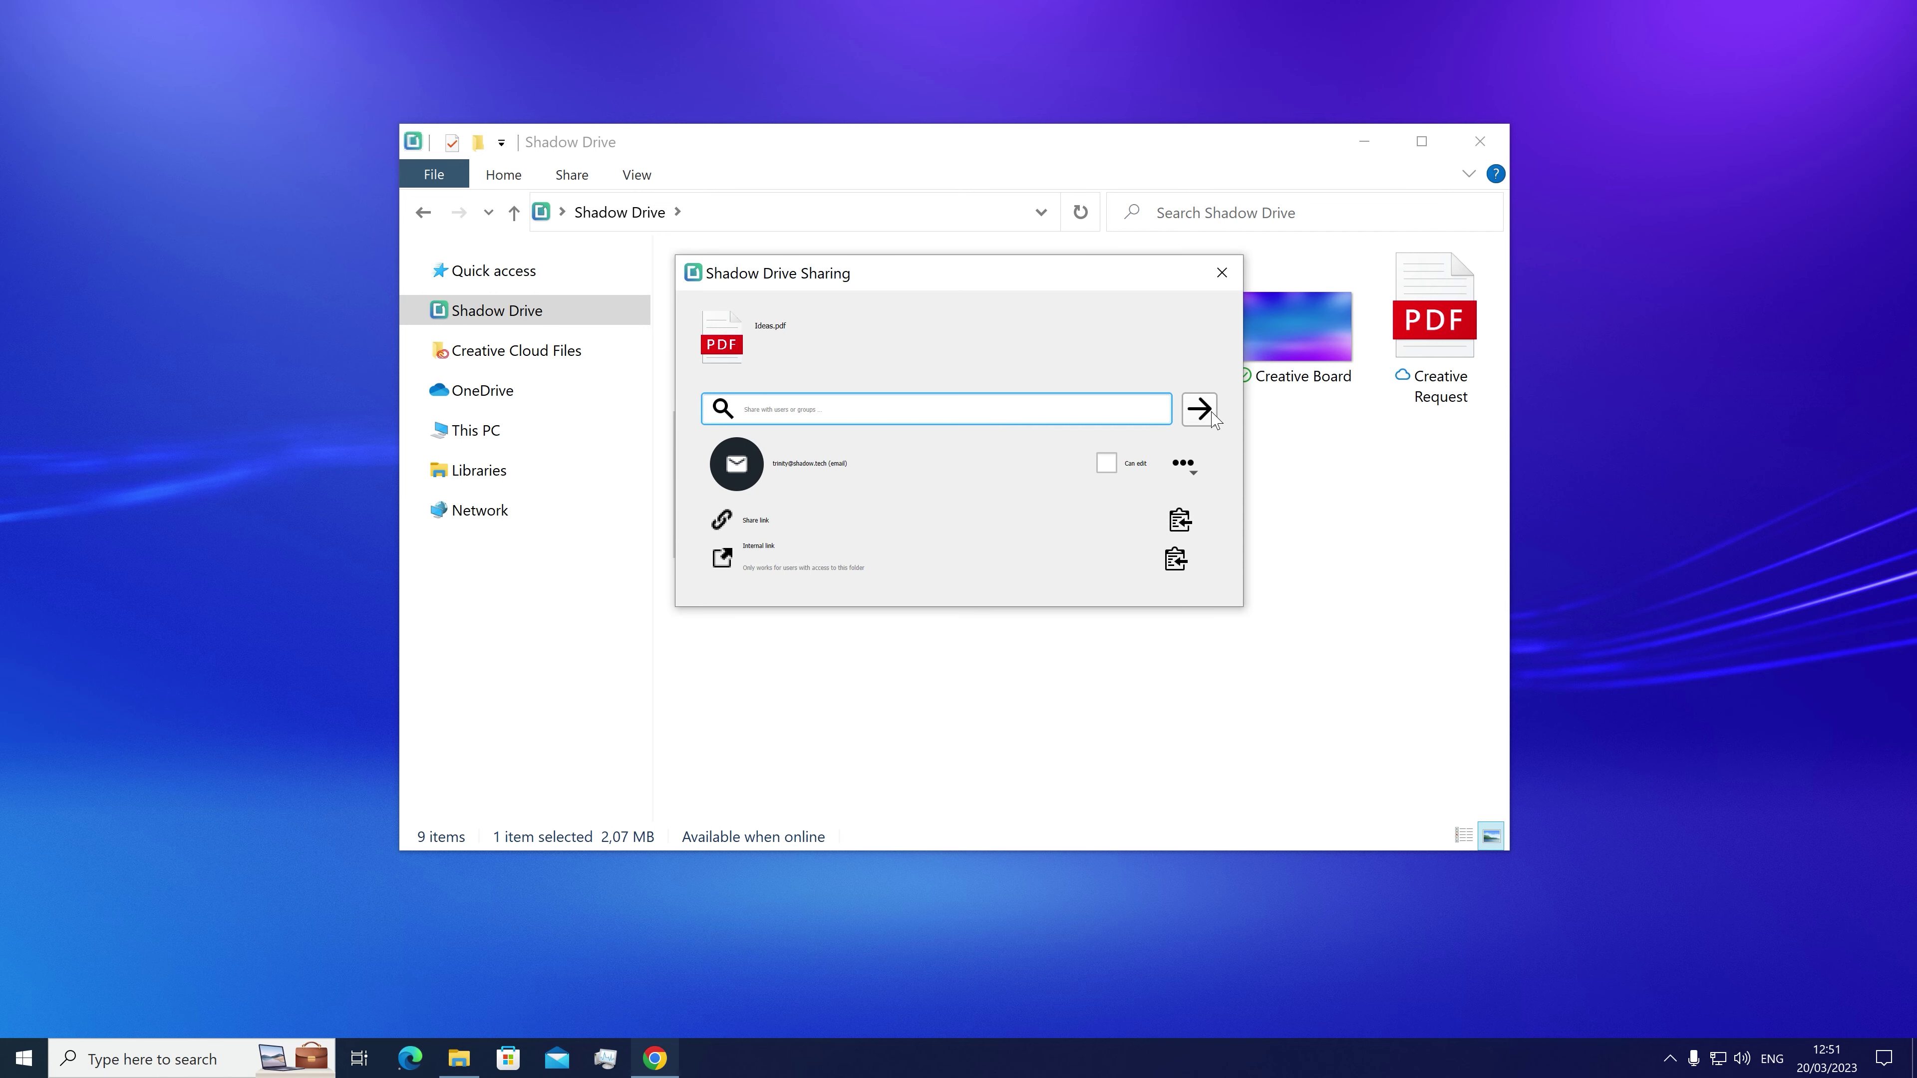